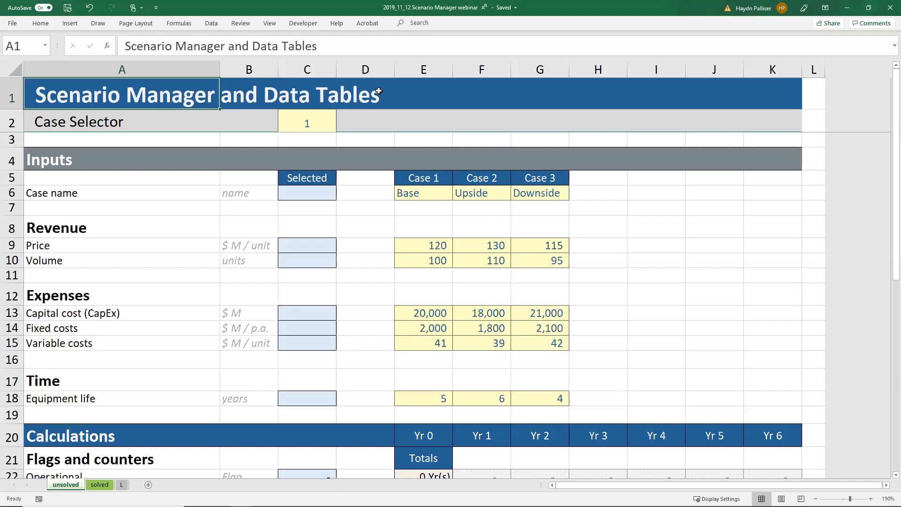
Step: In C9, start =INDEX(E9:G9,1,C2 using the case Price values and the Case Selector
left_click(320, 245)
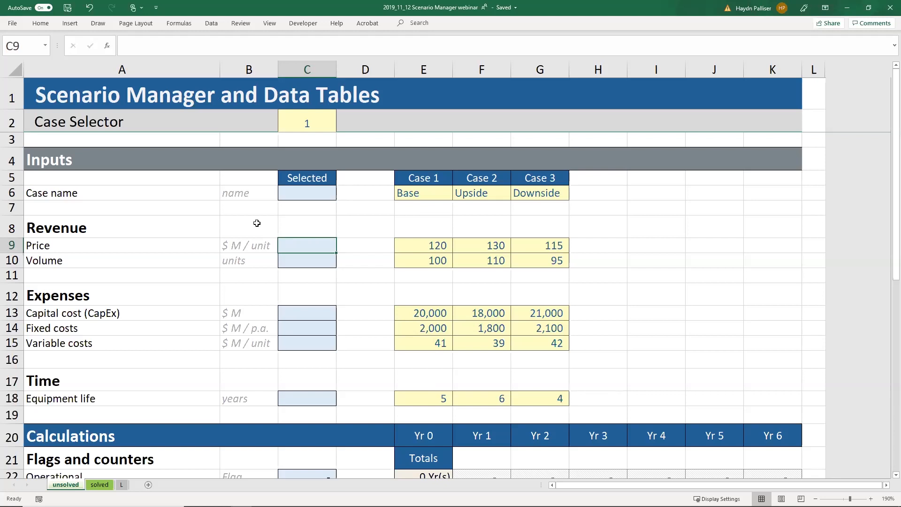
type("=")
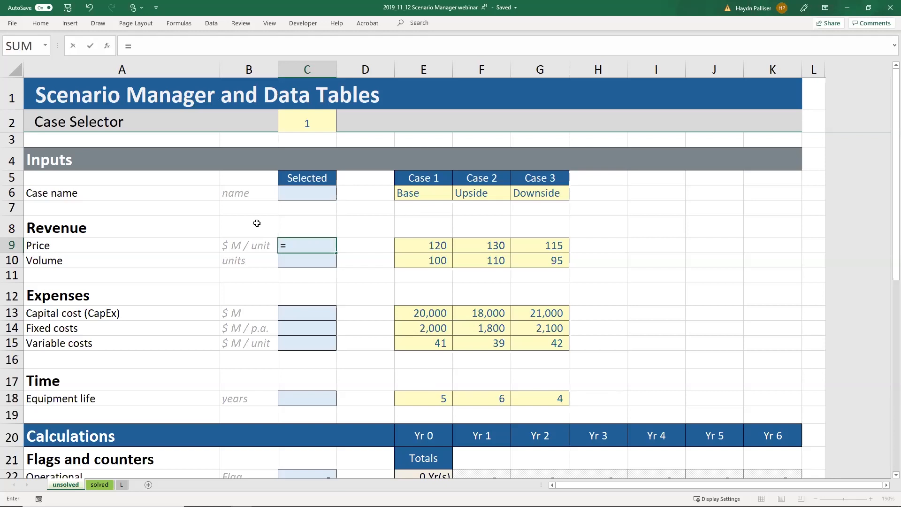
type("index")
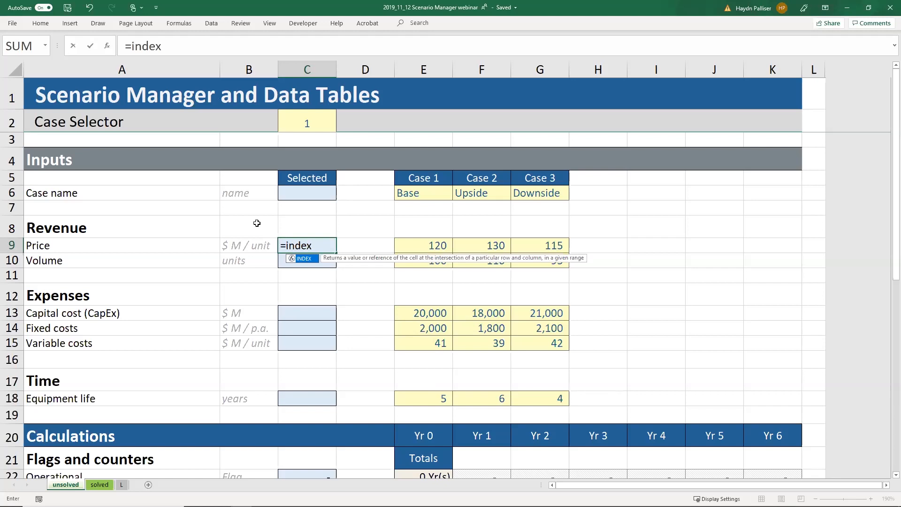
type("(")
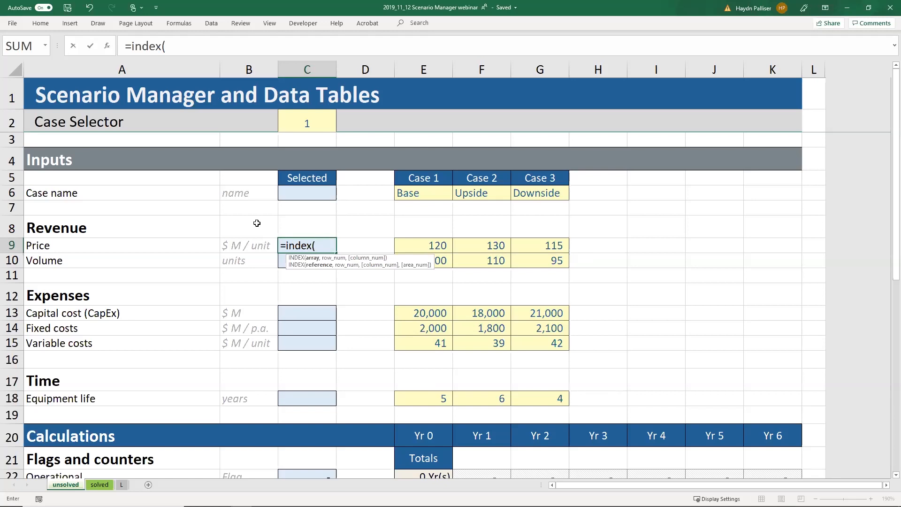
left_click(555, 242)
key("ctrl+shift+Left")
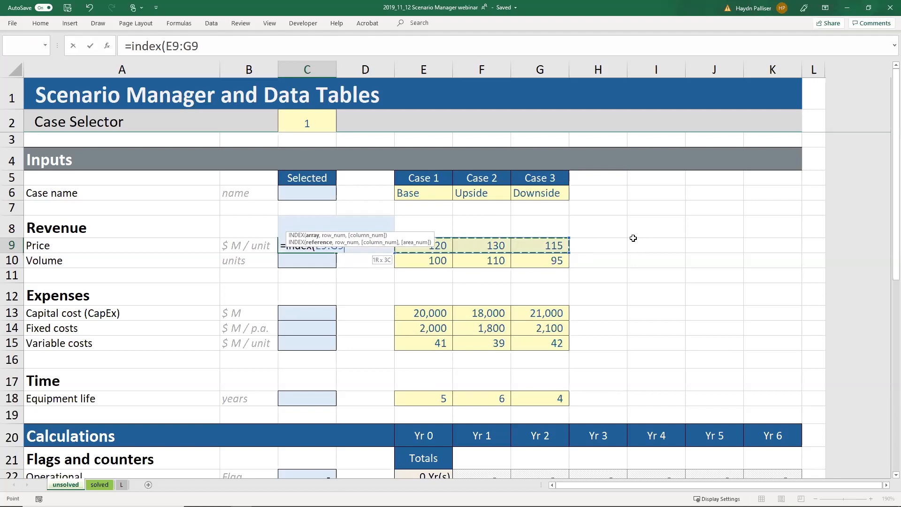
type(",")
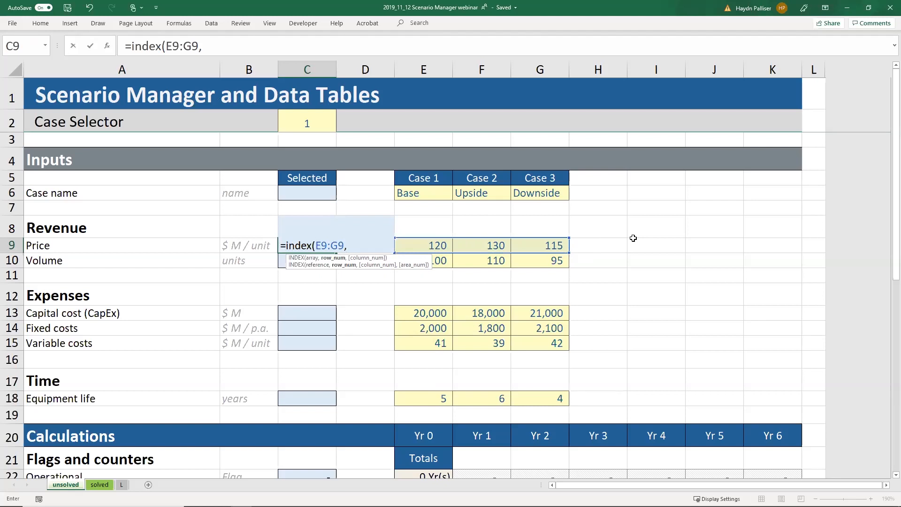
type("1,")
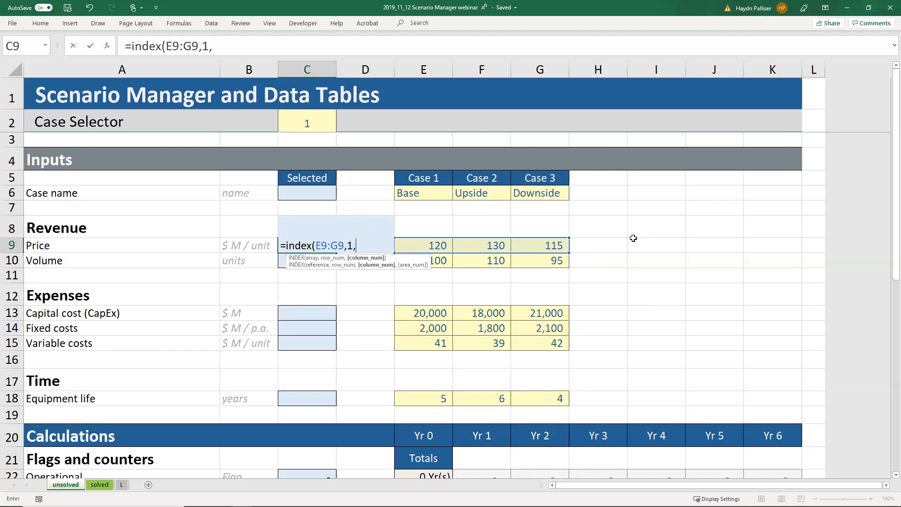
left_click(317, 125)
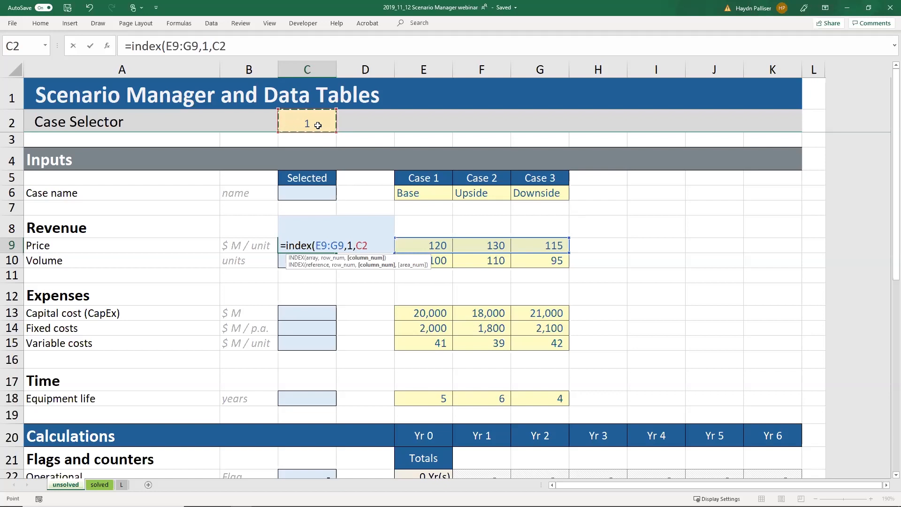
Step: Make C2 absolute as $C$2, close the INDEX formula and enter it, returning Price 120
left_click(212, 46)
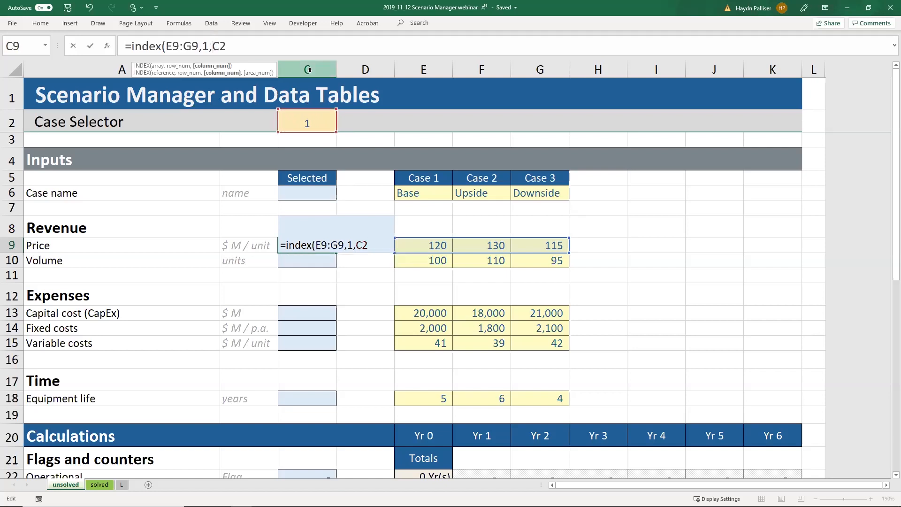
key("Right")
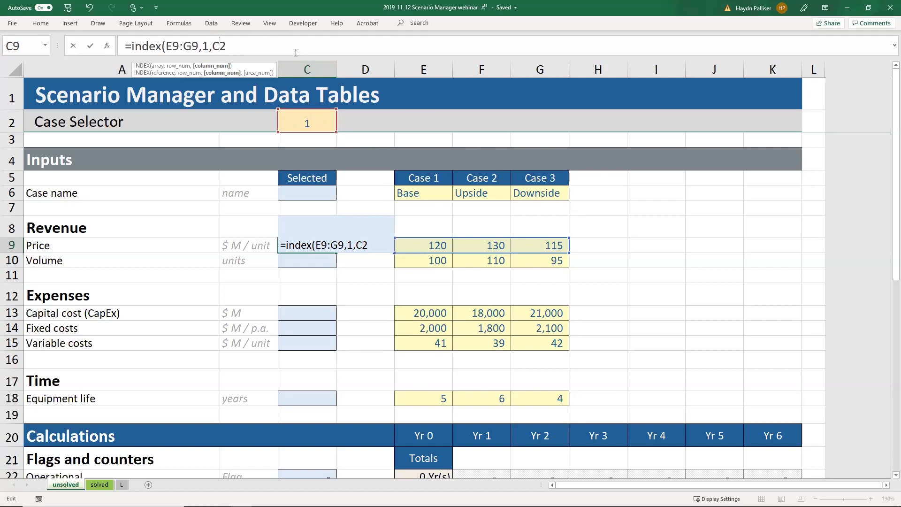
key("F4")
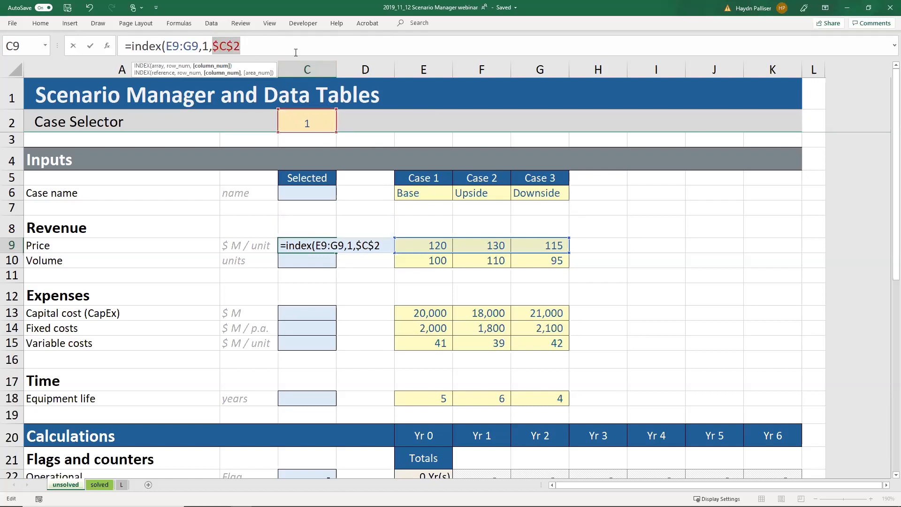
left_click(292, 46)
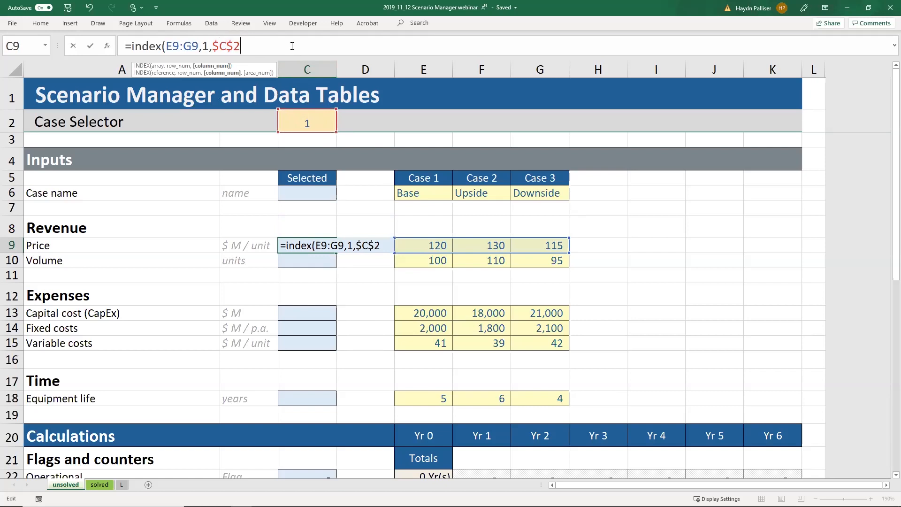
type(")")
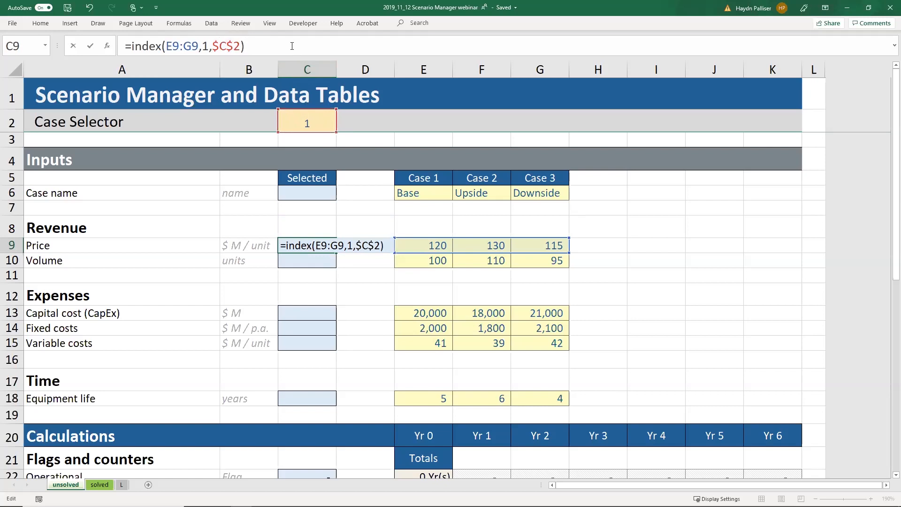
key("Return")
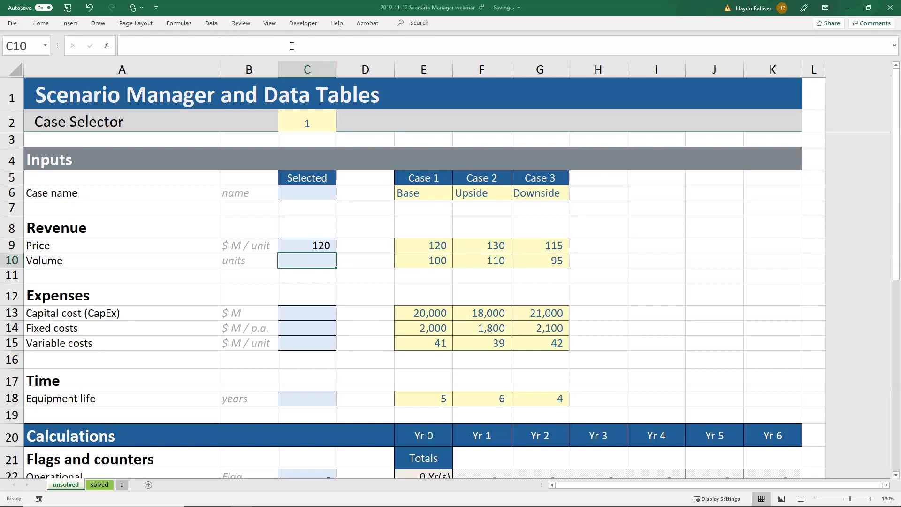
Step: Set the Case Selector in C2 to 2 and check that Price shows 130
left_click(269, 119)
left_click(288, 119)
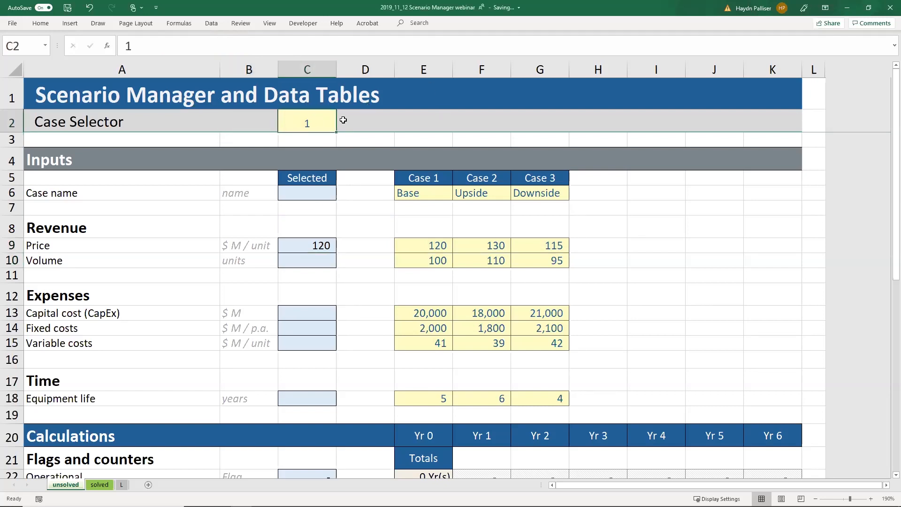
type("2")
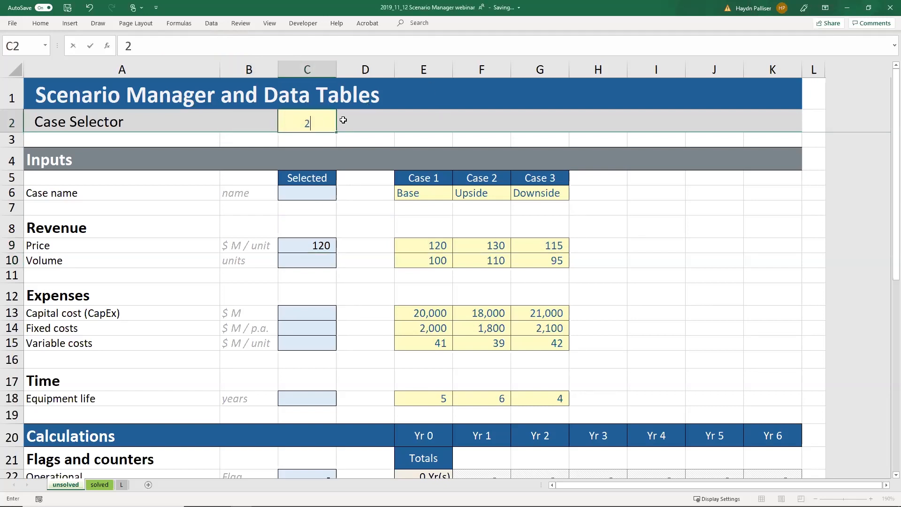
left_click(343, 120)
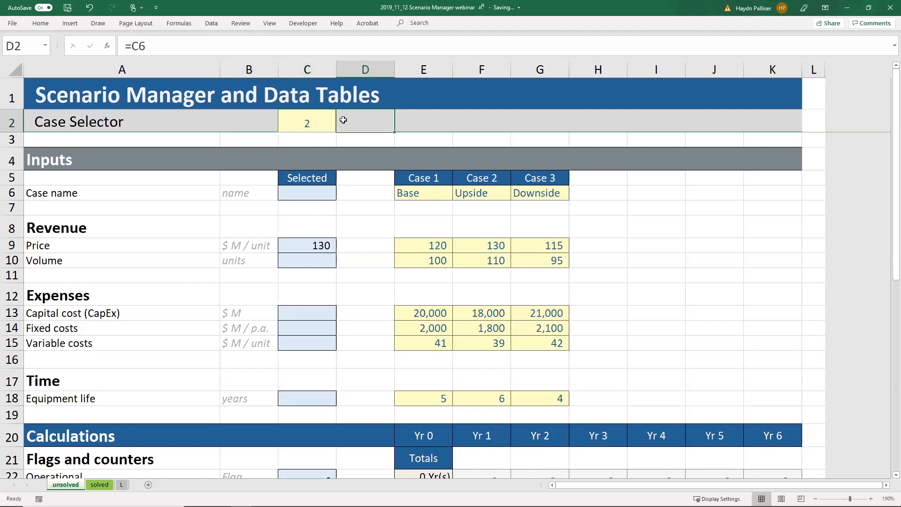
Step: Switch the Case Selector to 3 so Price shows the Downside value 115
key("Left")
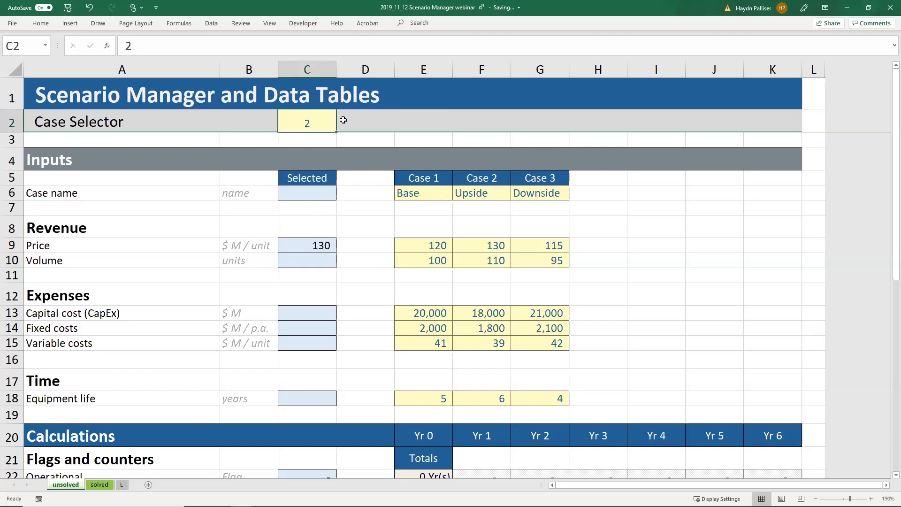
type("3")
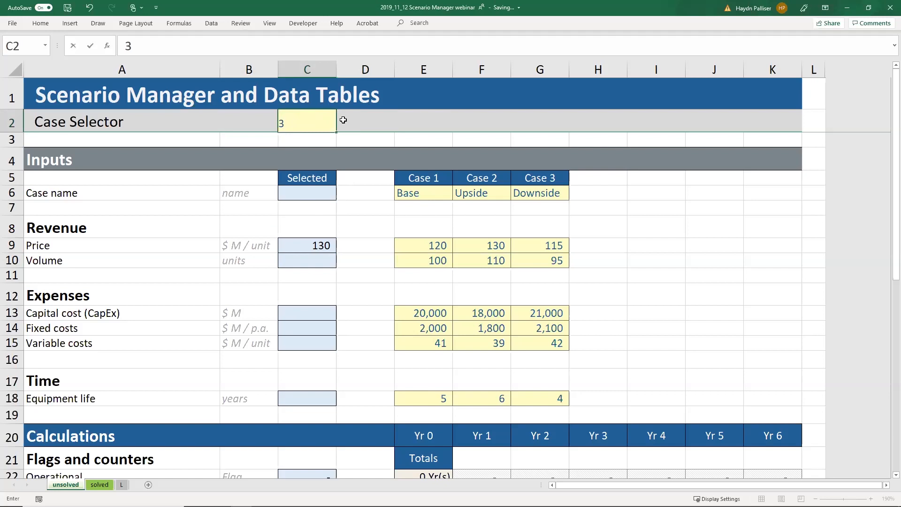
left_click(343, 120)
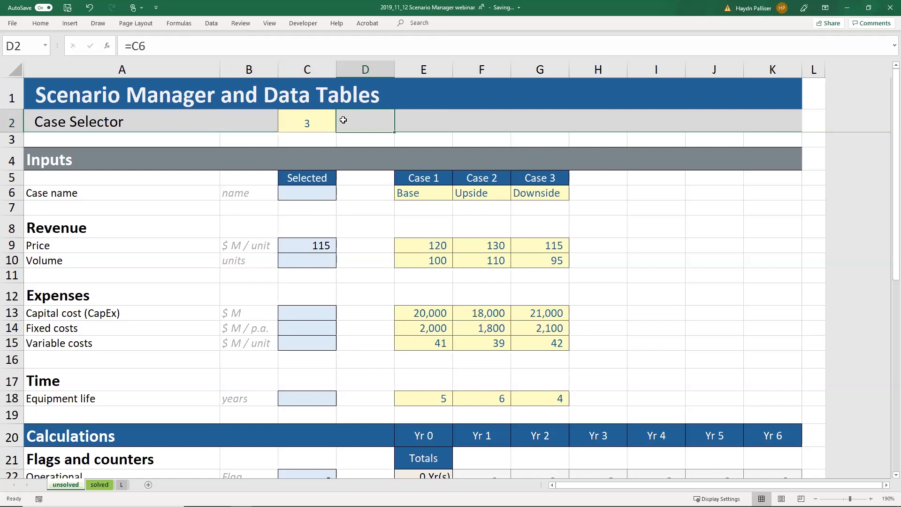
left_click(303, 243)
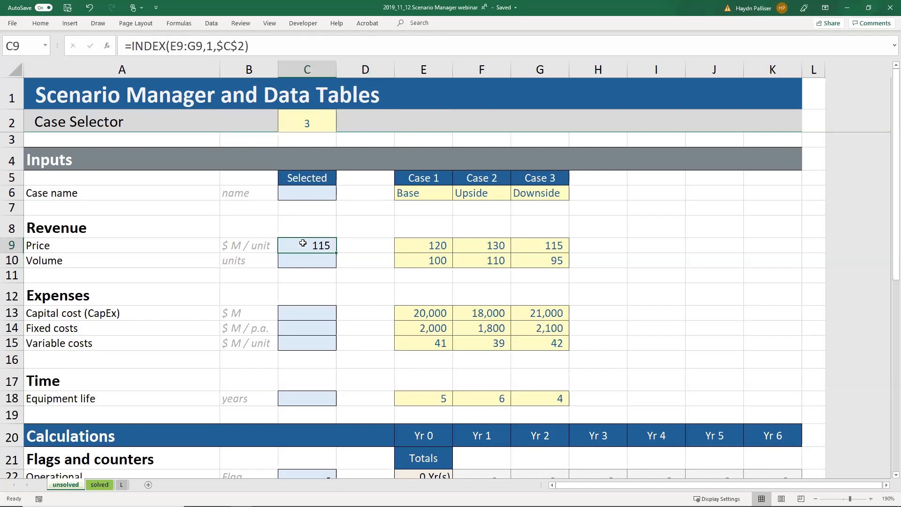
Step: Copy the Price INDEX formula from C9 into the Selected case name cell C6
key("ctrl+c")
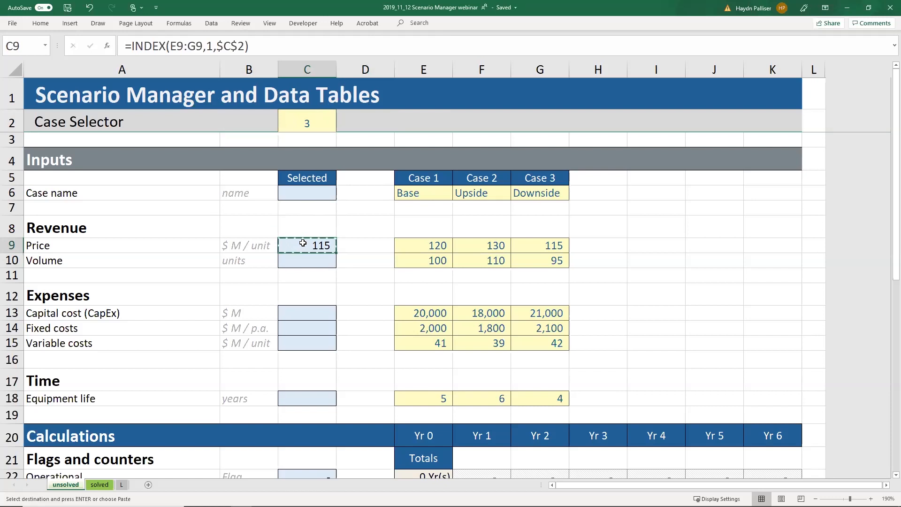
left_click(315, 196)
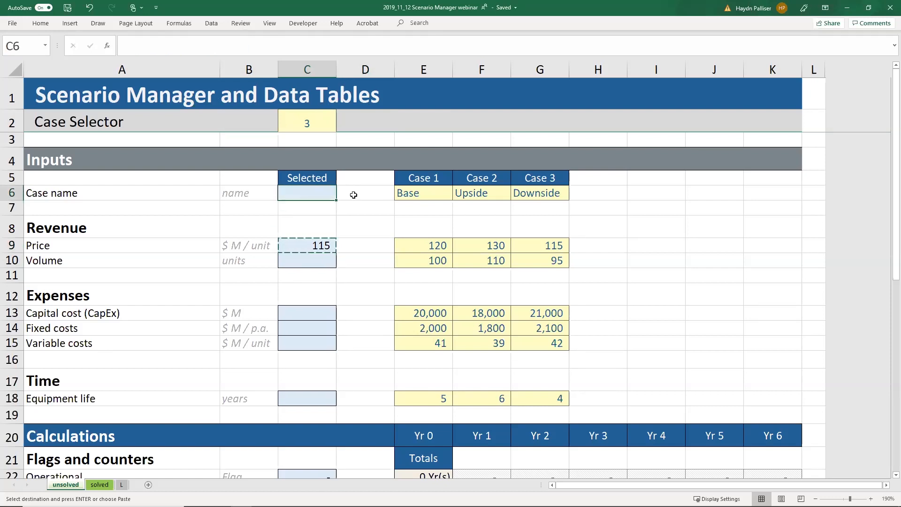
key("ctrl+v")
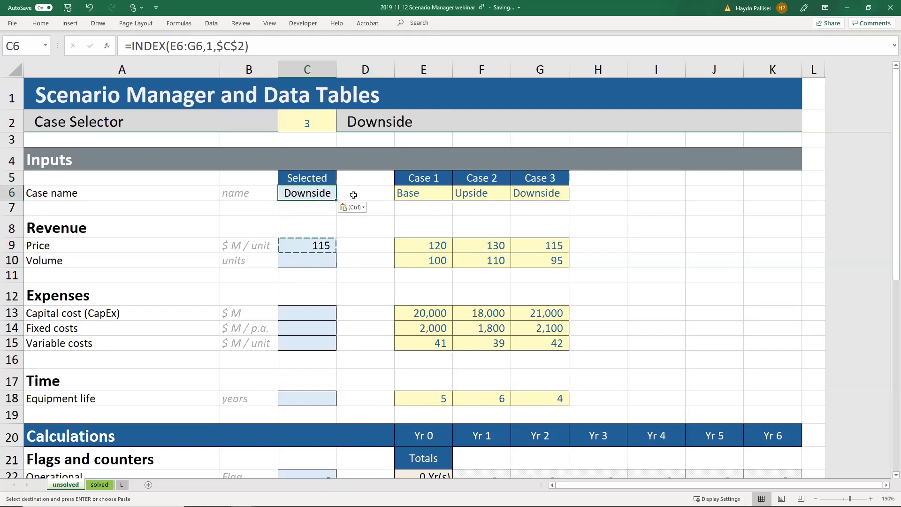
Step: Test the Case Selector at 2 (Upside), then reset it to 1 (Base)
left_click(305, 122)
key("Escape")
type("2")
key("Return")
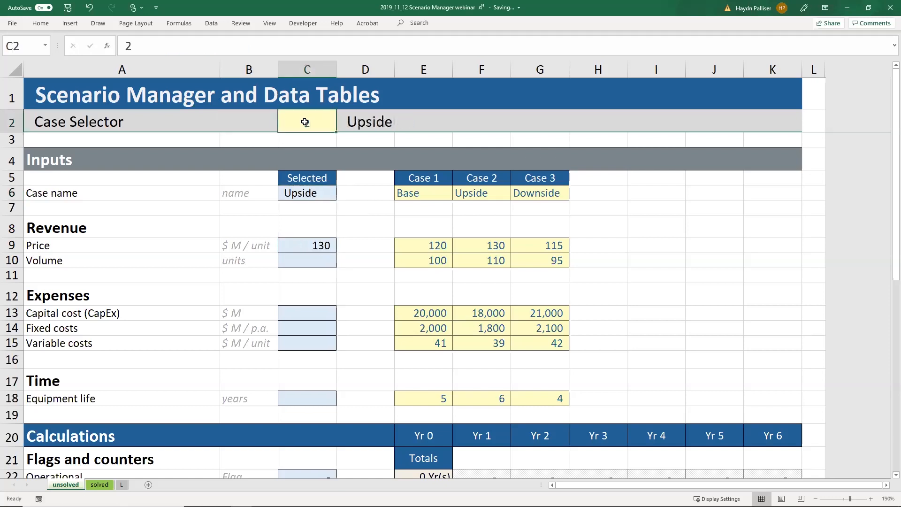
type("1")
key("Left")
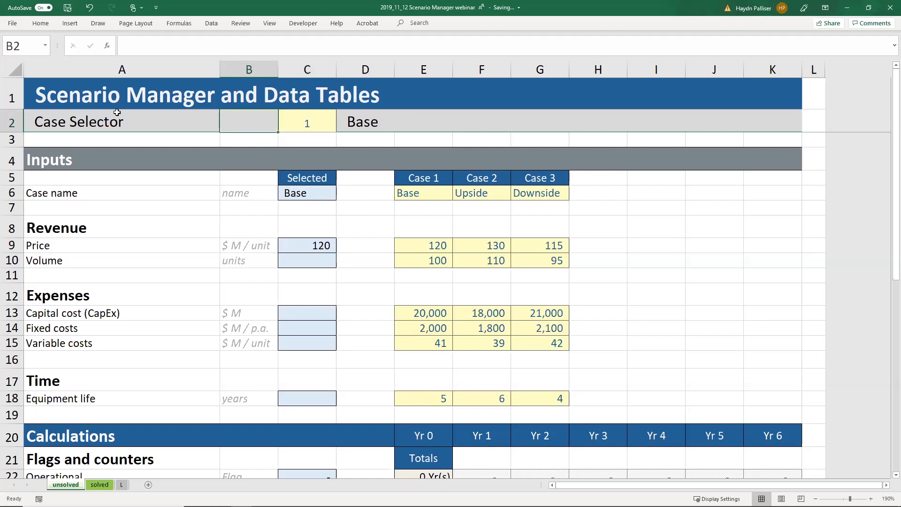
Step: Copy the C9 Price formula again for the remaining Selected inputs
key("Right")
key("Down")
key("Down")
key("Down")
key("Down")
key("Down")
key("Down")
key("Down")
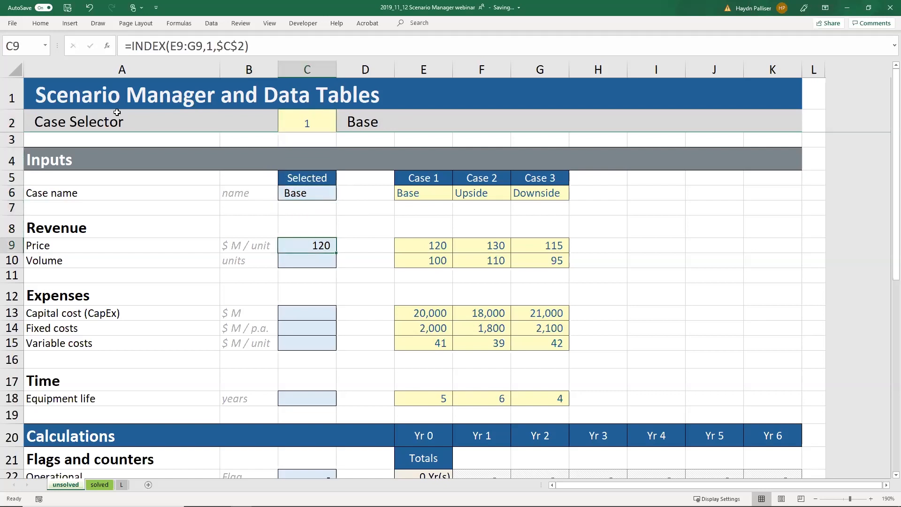
key("ctrl+c")
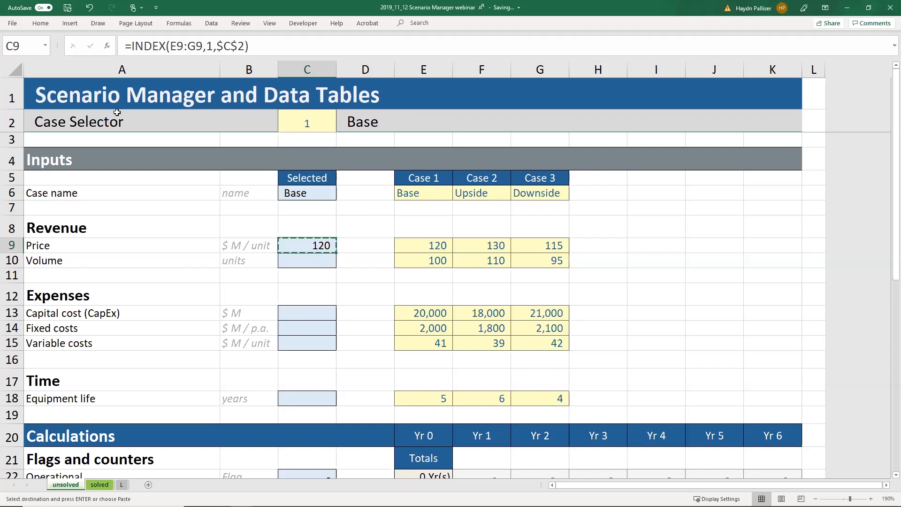
key("Down")
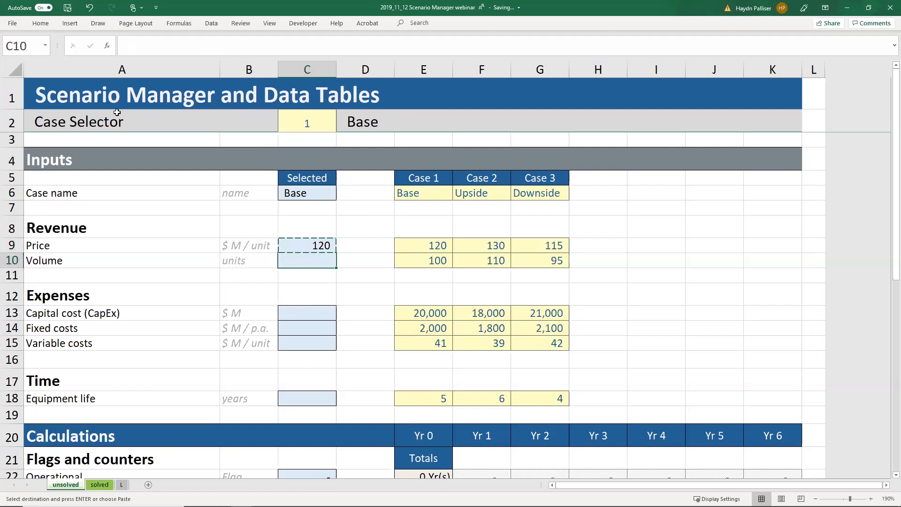
Step: Paste the INDEX formula into Volume C10, the expenses C13:C15 and Equipment life C18
key("ctrl+v")
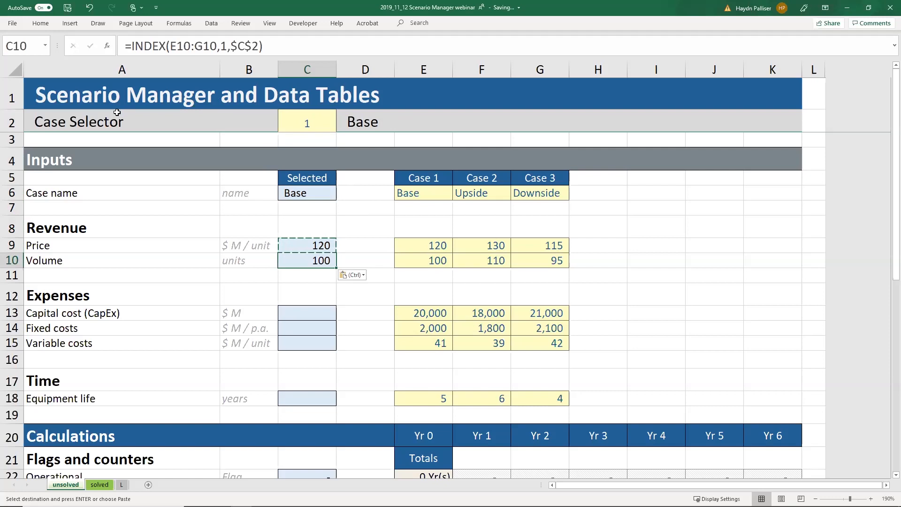
key("Down")
key("Down")
key("Down")
key("shift+Down")
key("shift+Down")
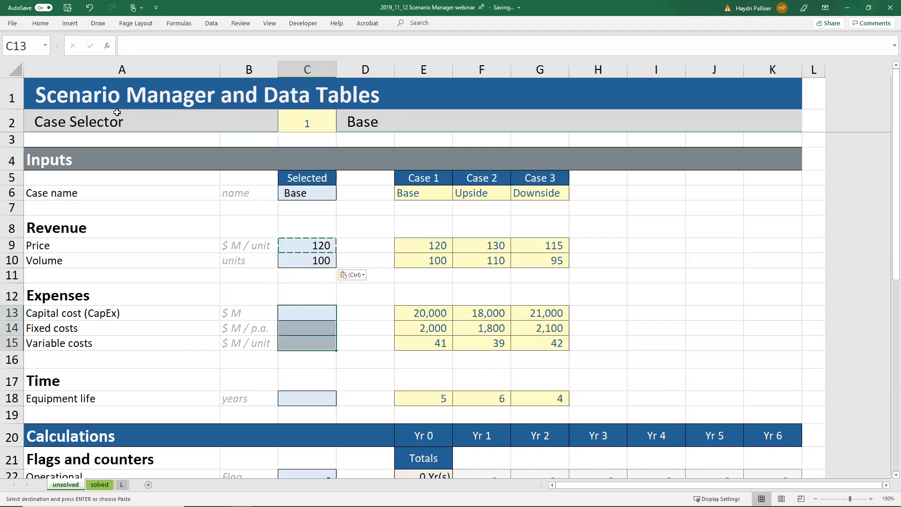
key("ctrl+v")
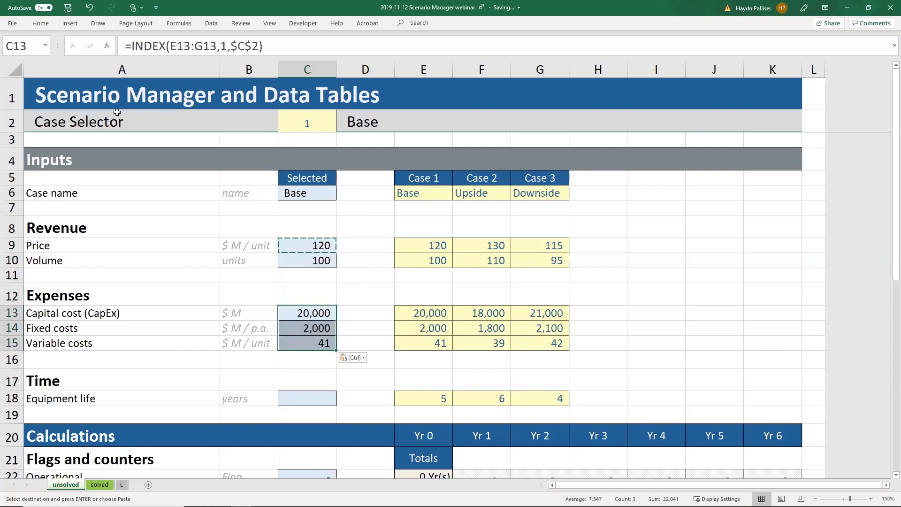
key("Down")
key("Down")
key("Down")
key("Down")
key("Down")
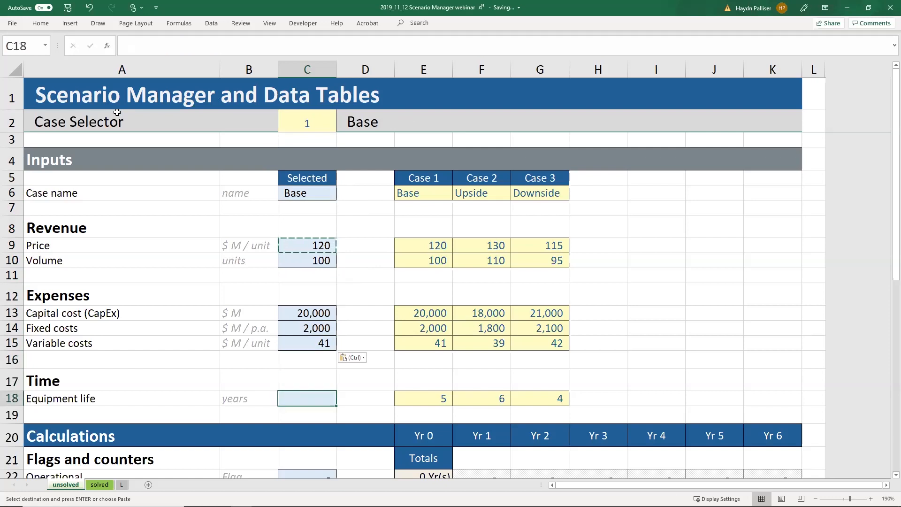
key("ctrl+v")
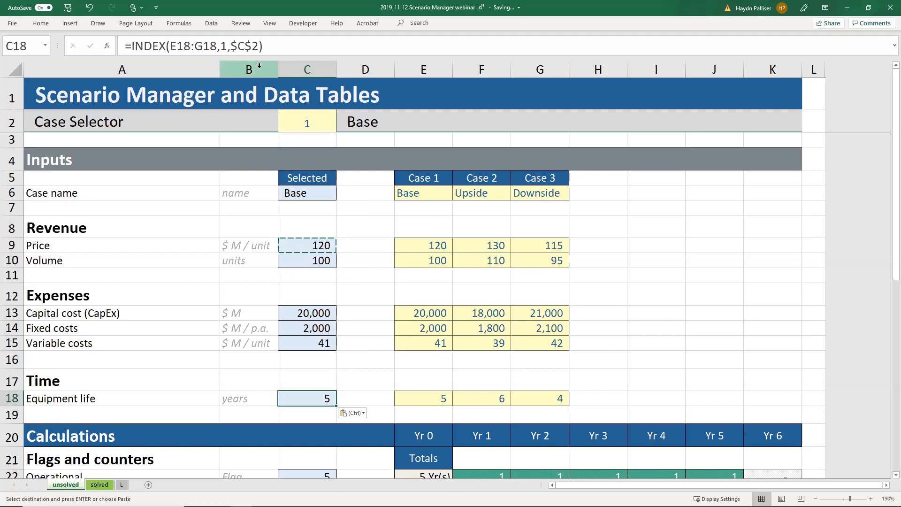
left_click(315, 121)
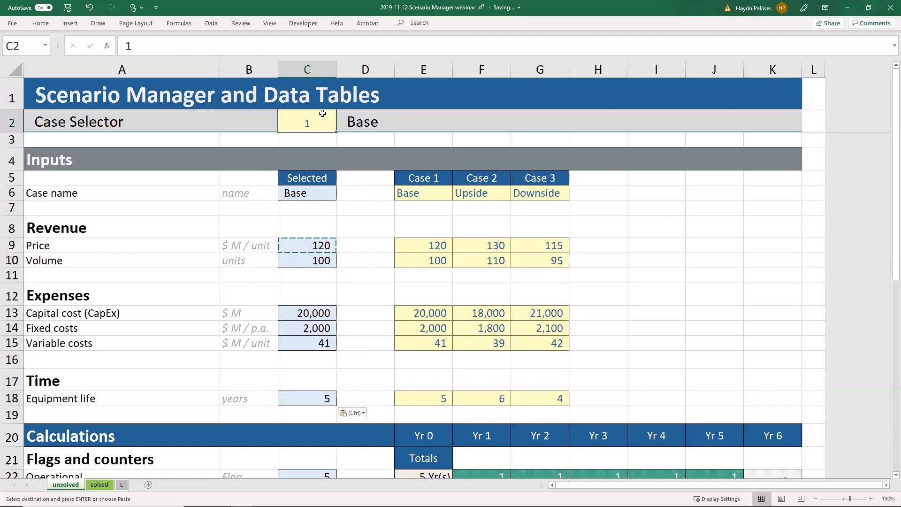
Step: Switch the Case Selector to 2, then to 3, giving Downside inputs: Price 115, Volume 95, life 4
type("2")
key("Left")
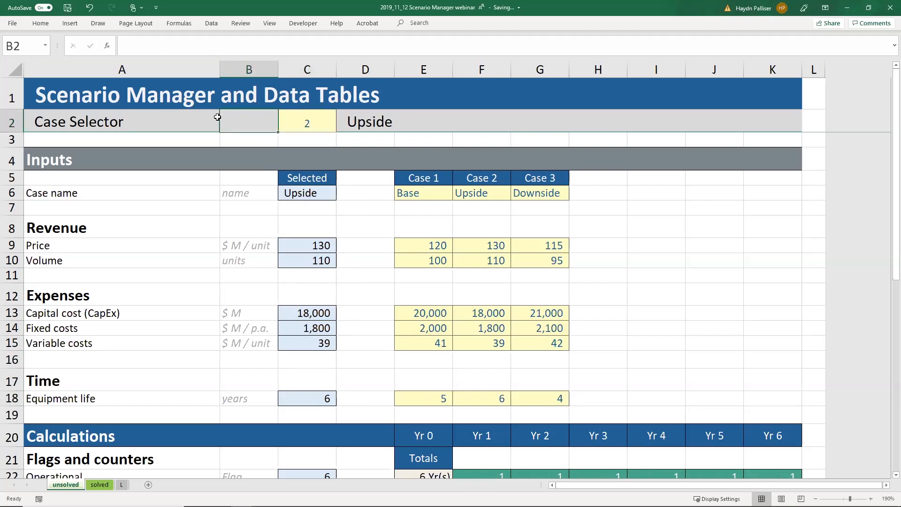
left_click(313, 130)
type("3")
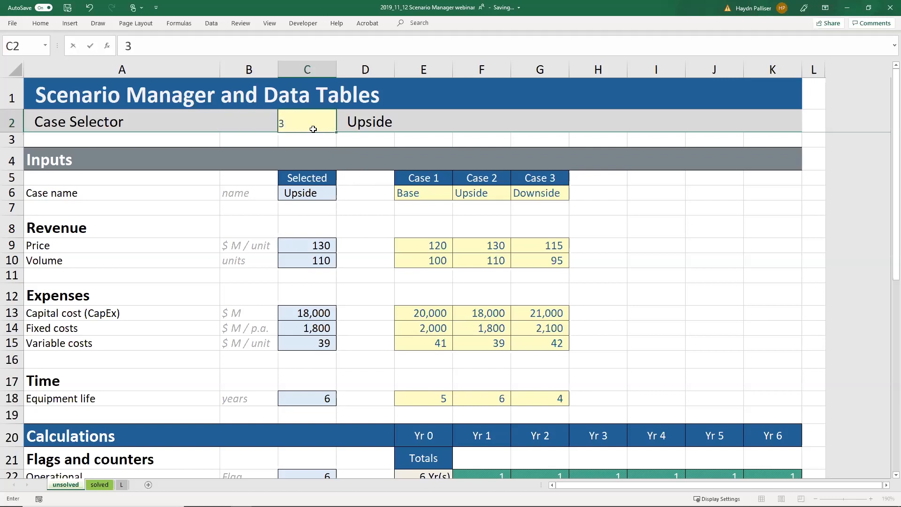
key("Left")
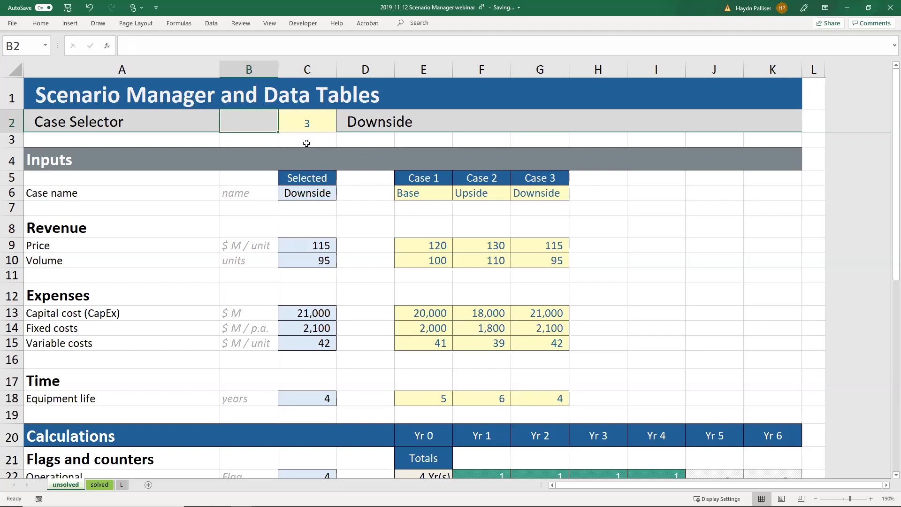
left_click(133, 400)
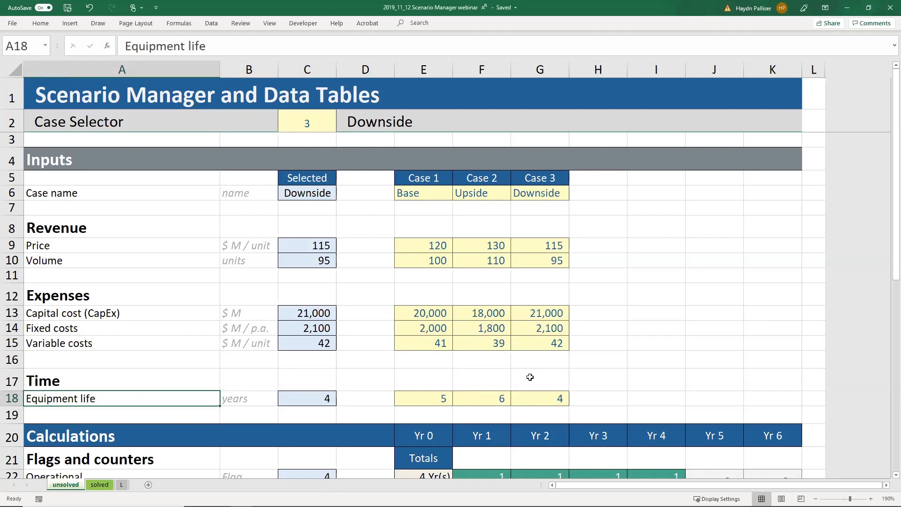
Step: Scroll to the calculations and inspect the Yr 1–6 operational flags, active for Yr 1–4 under Downside
left_click(307, 399)
scroll(187, 391, "down", 4)
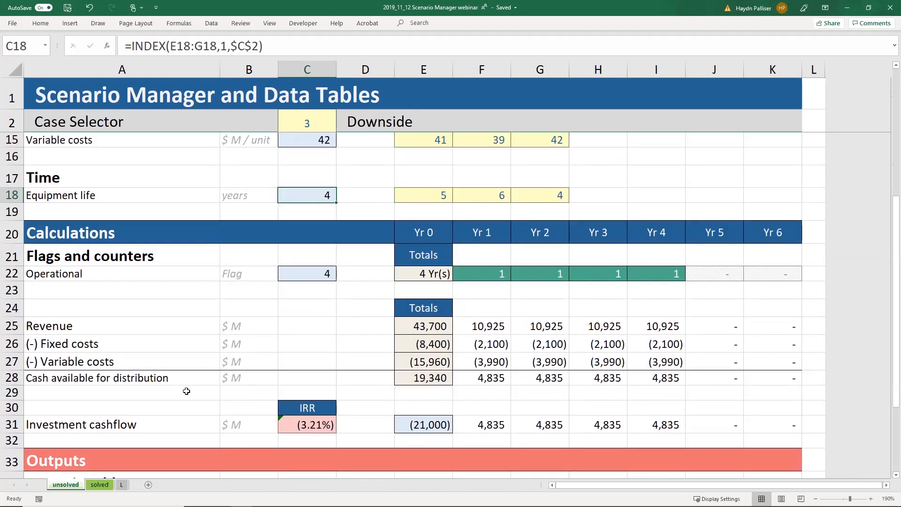
left_click(150, 271)
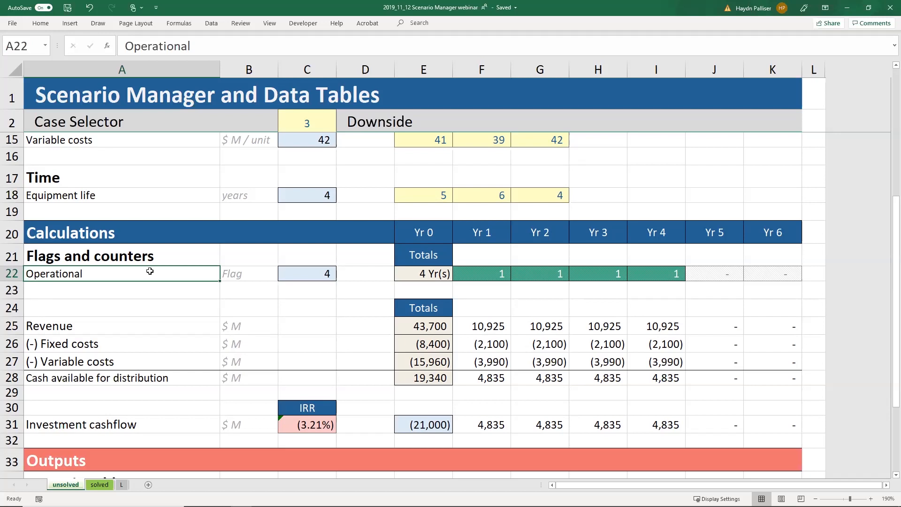
left_click(476, 274)
left_click_drag(477, 273, 761, 277)
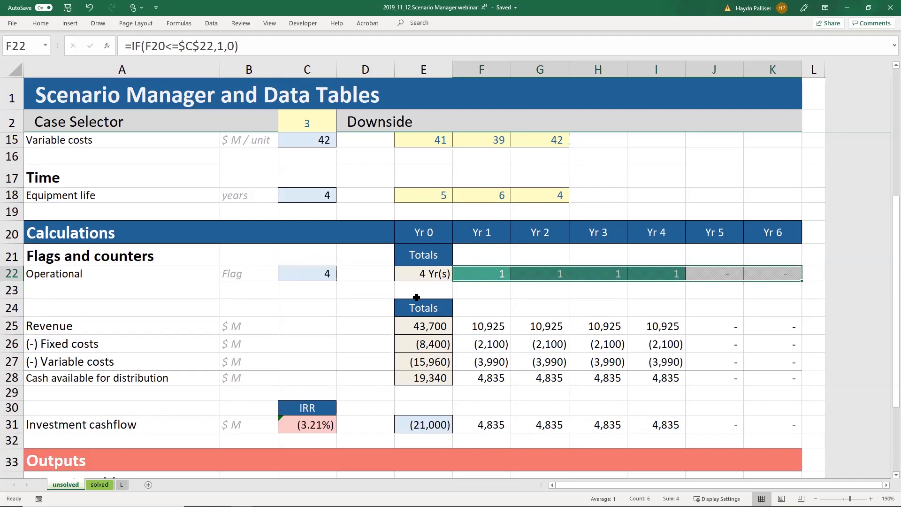
left_click(230, 278)
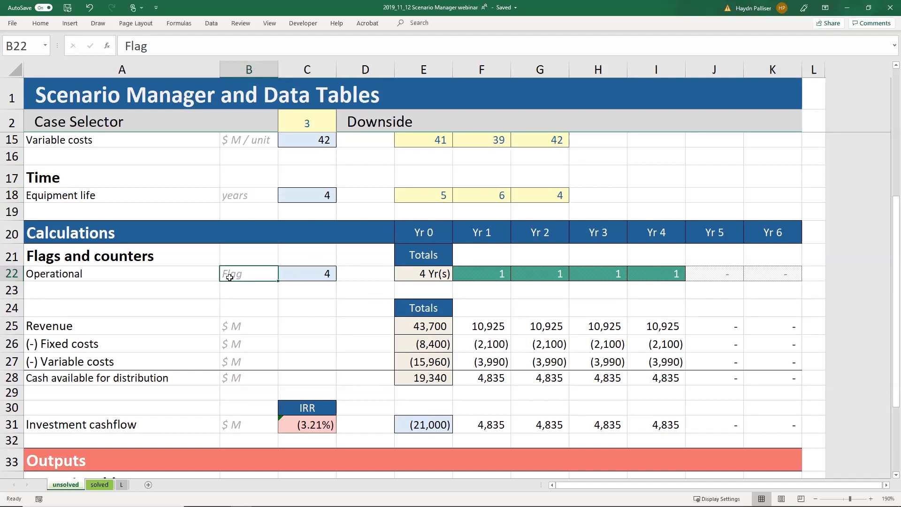
left_click(298, 123)
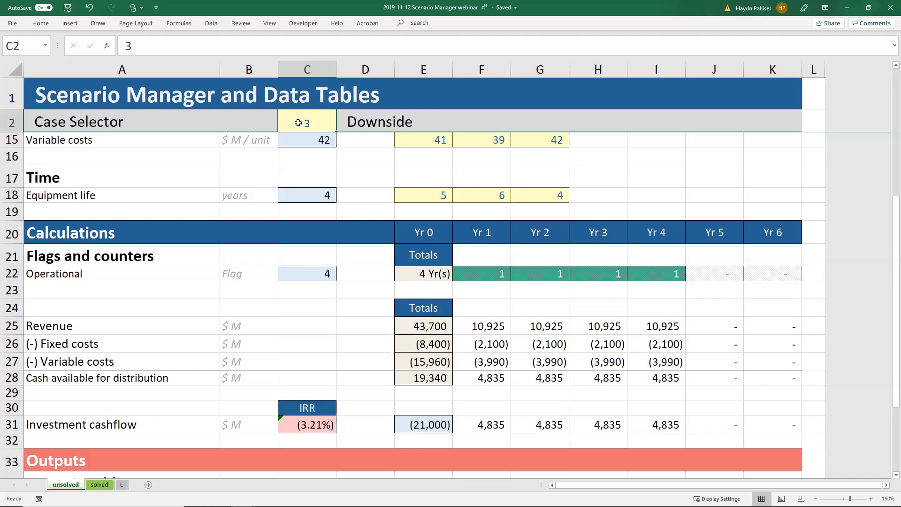
type("1")
key("Left")
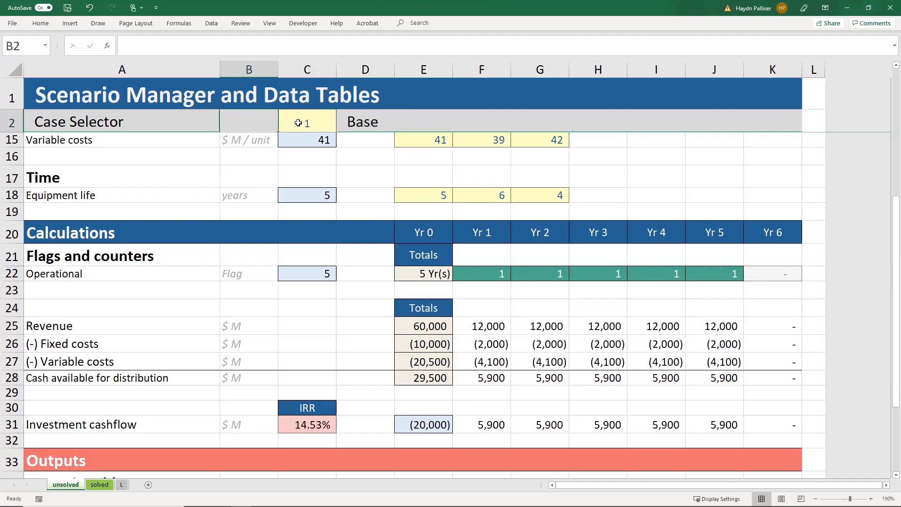
left_click(298, 123)
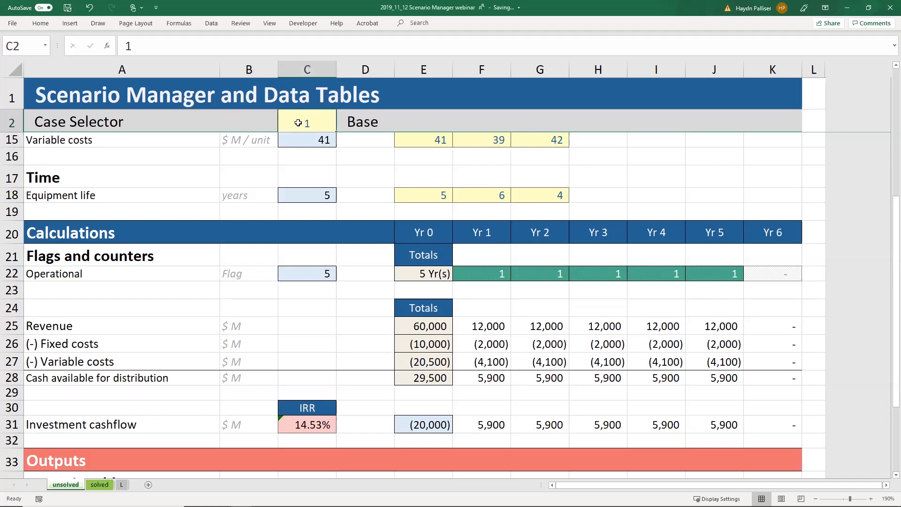
type("3")
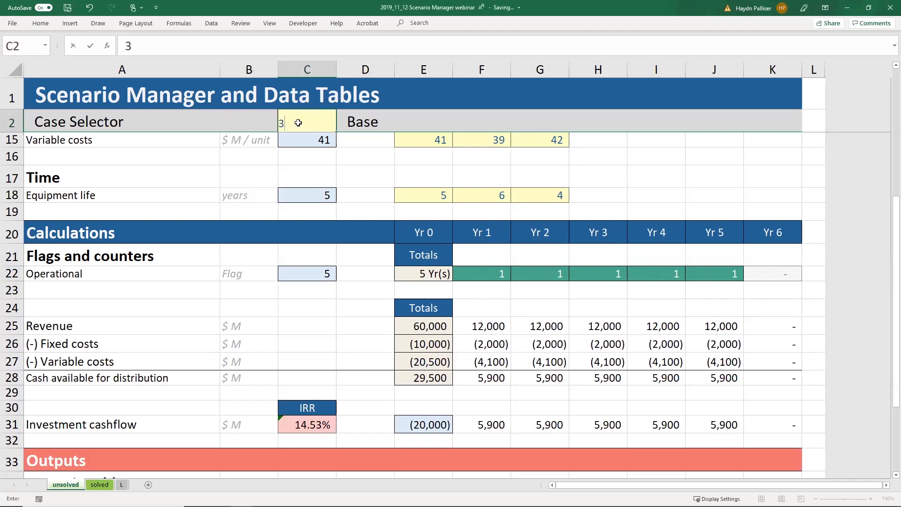
key("Left")
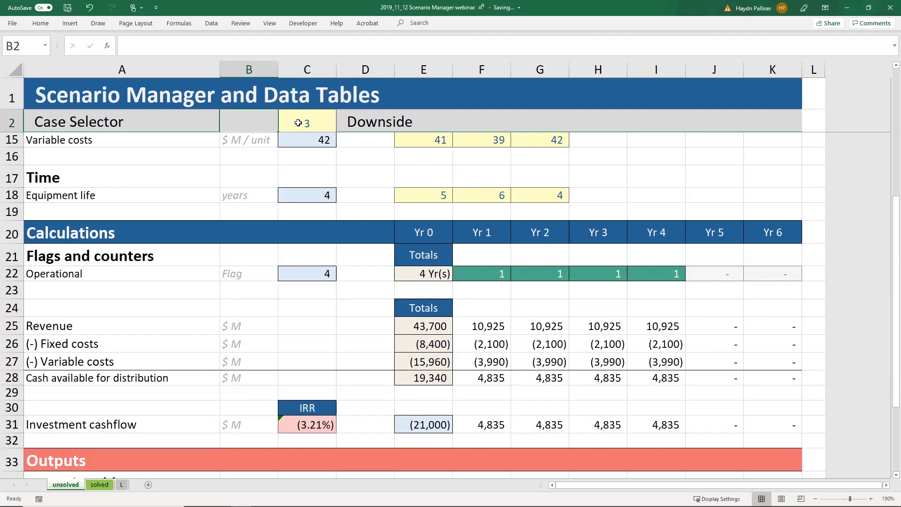
left_click(484, 332)
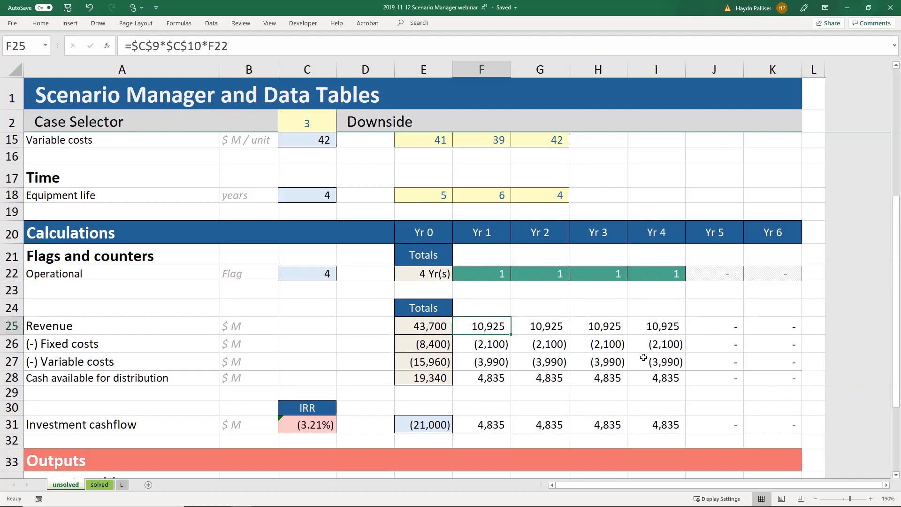
key("Down")
key("Down")
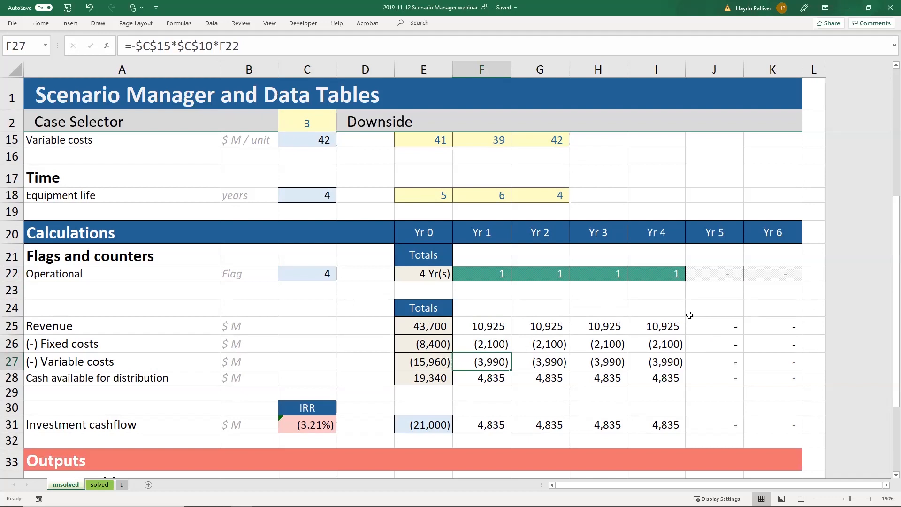
key("F2")
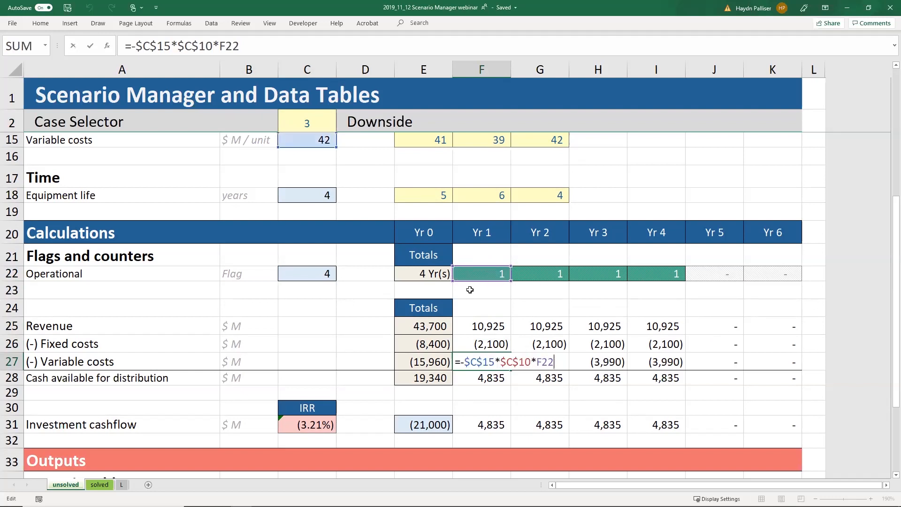
left_click(606, 361)
key("F2")
key("Escape")
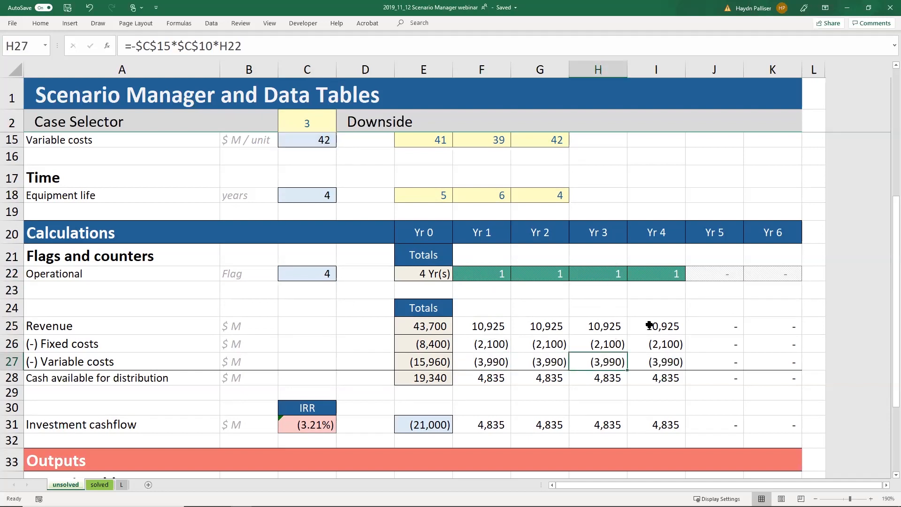
left_click(656, 328)
key("F2")
key("Escape")
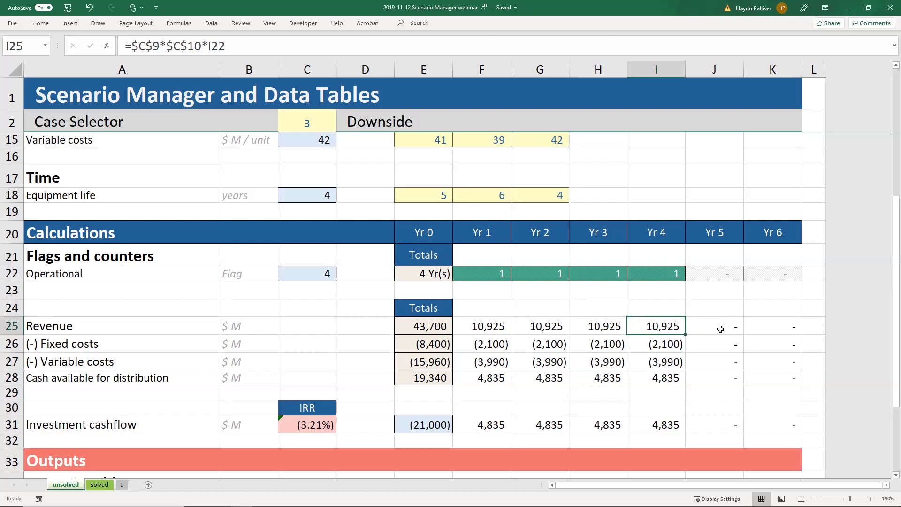
left_click(720, 329)
key("F2")
key("Escape")
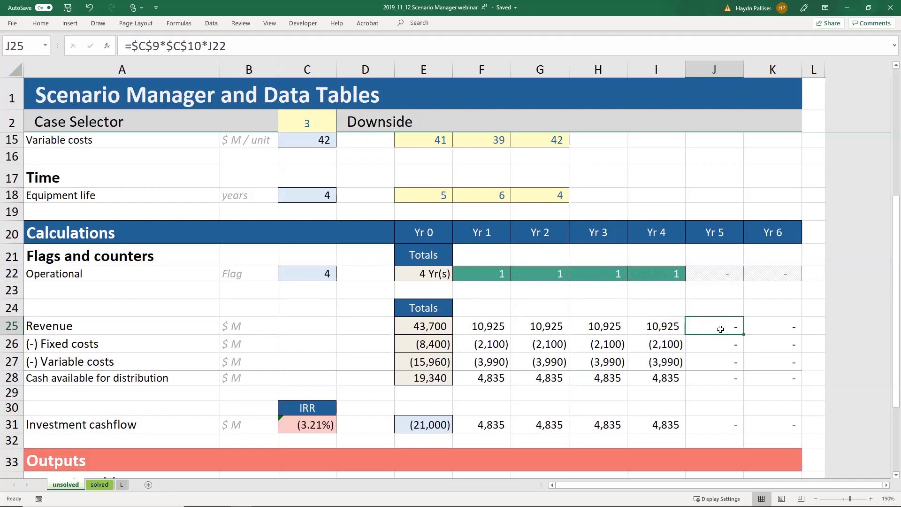
key("ctrl+z")
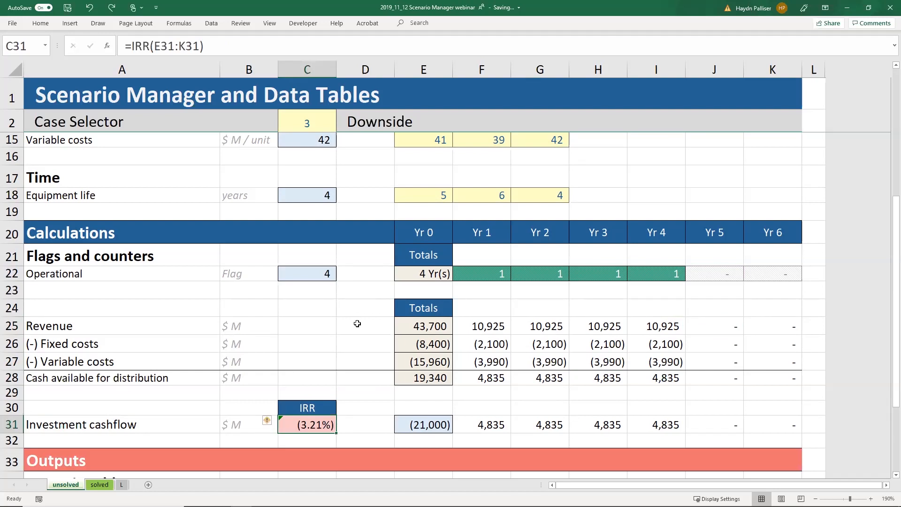
Step: Enter 1 in the Case Selector C2 to restore Base, with IRR 14.53%
left_click(309, 123)
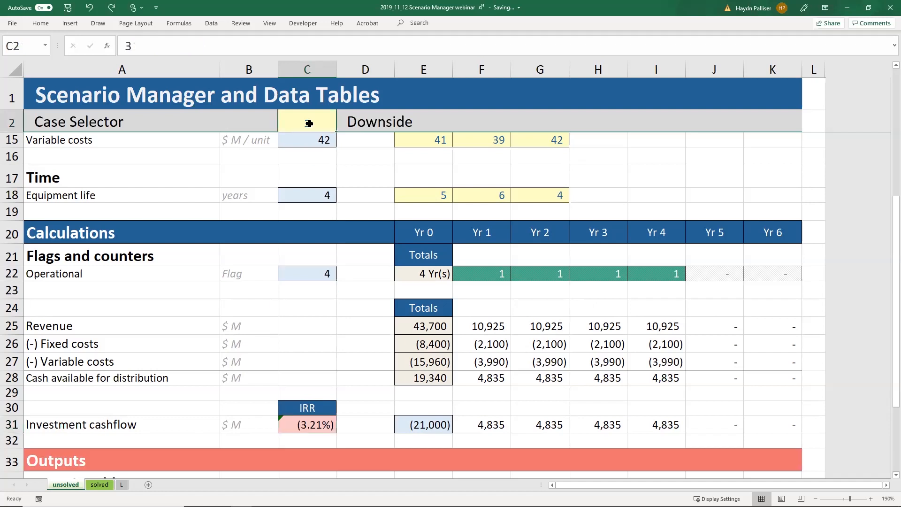
type("1")
key("Left")
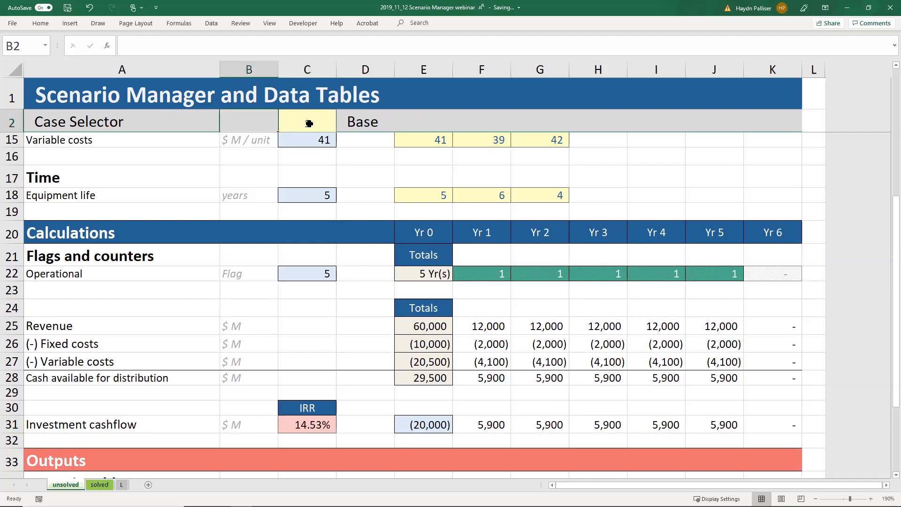
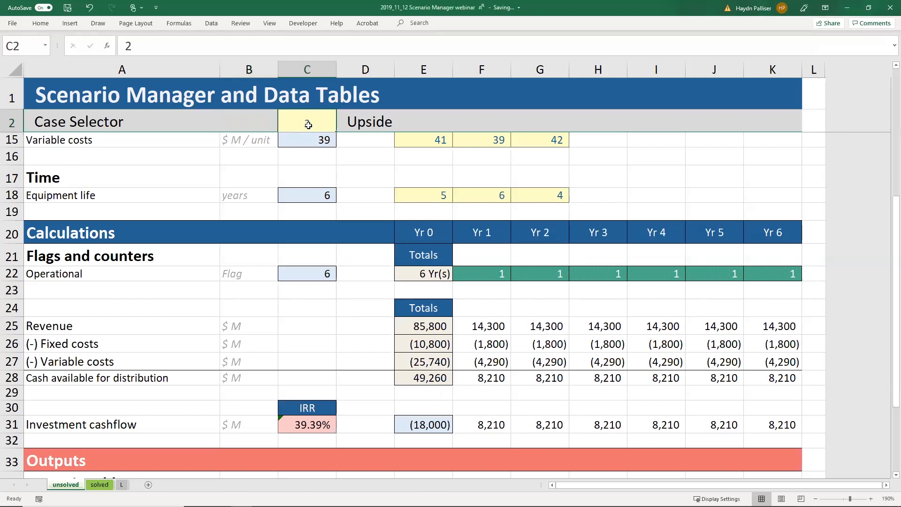
Step: Commit 3 in Case Selector C2 for Downside (IRR (3.21%)), then scroll to the Scenario table
left_click(264, 123)
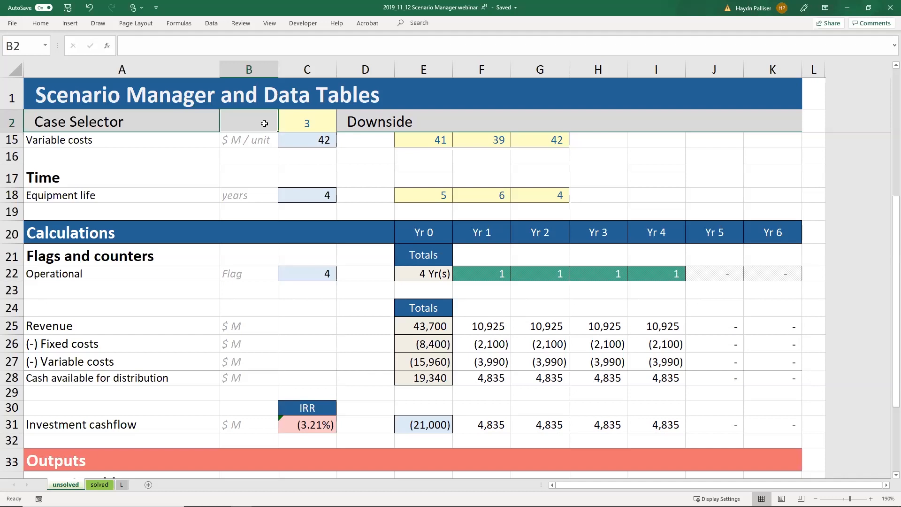
scroll(247, 192, "down", 1)
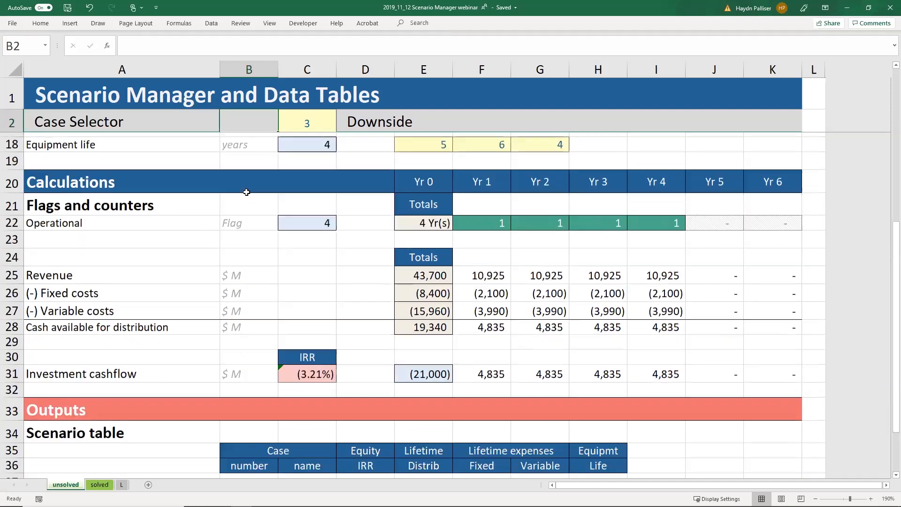
scroll(244, 193, "down", 1)
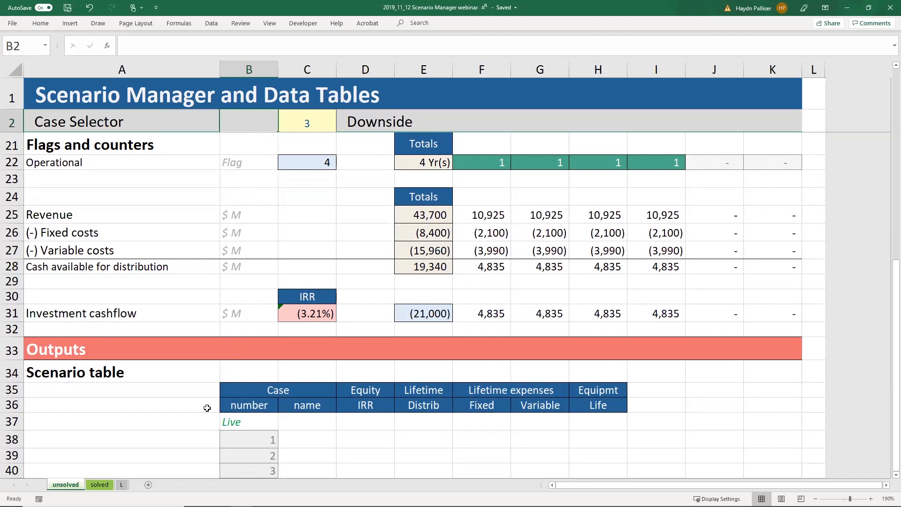
Step: Link C37 in the Live row to the case name with =D2, showing Downside
left_click(242, 425)
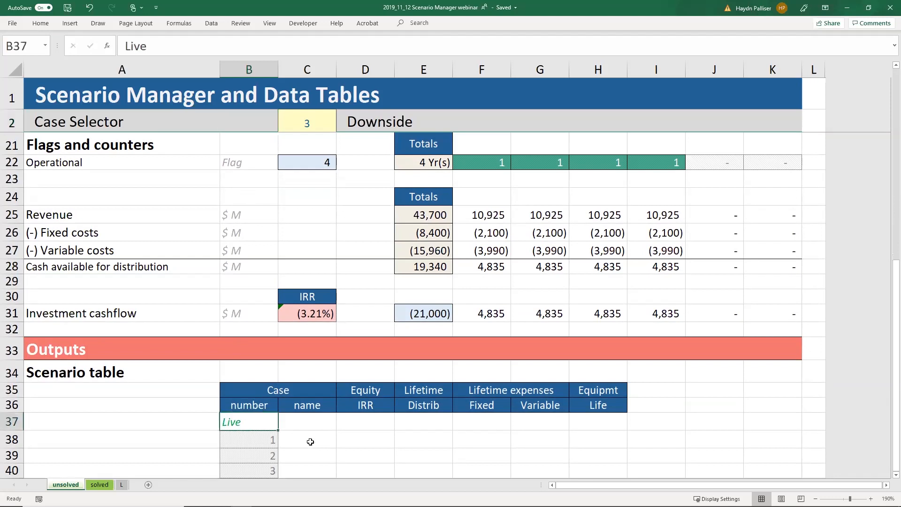
left_click(314, 422)
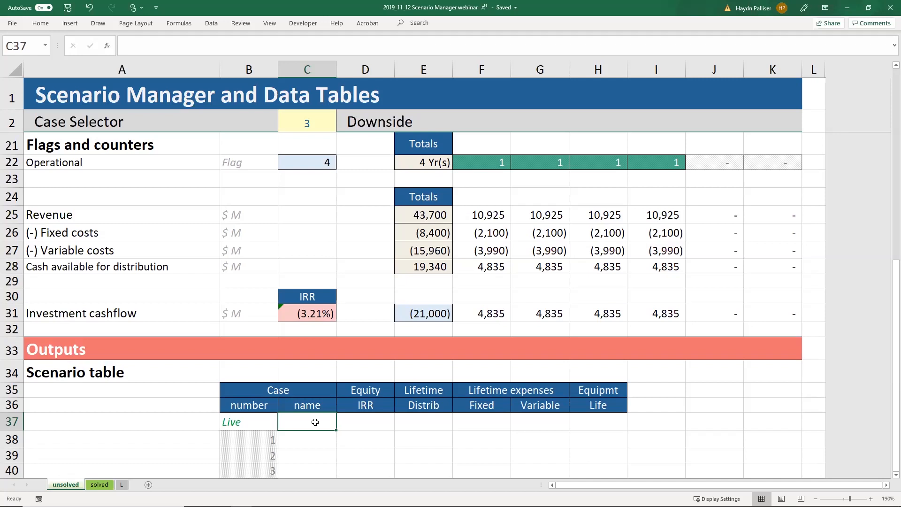
type("=")
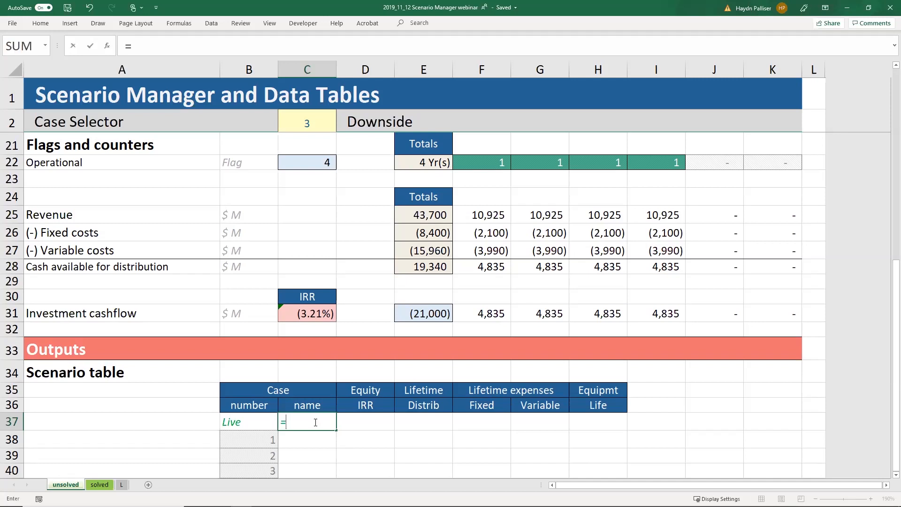
left_click(367, 122)
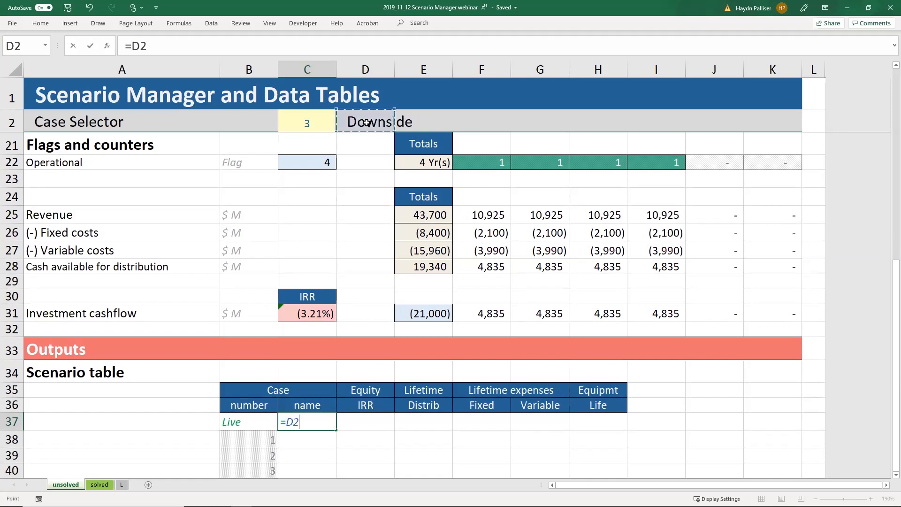
key("Return")
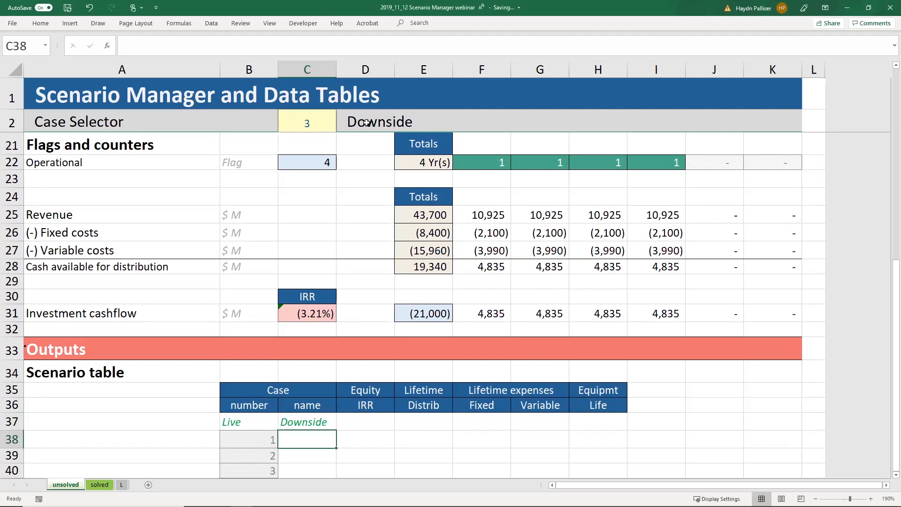
Step: Link D37 to the equity IRR (=C31) and E37 to lifetime distributions (=E28, 19,340)
left_click(370, 426)
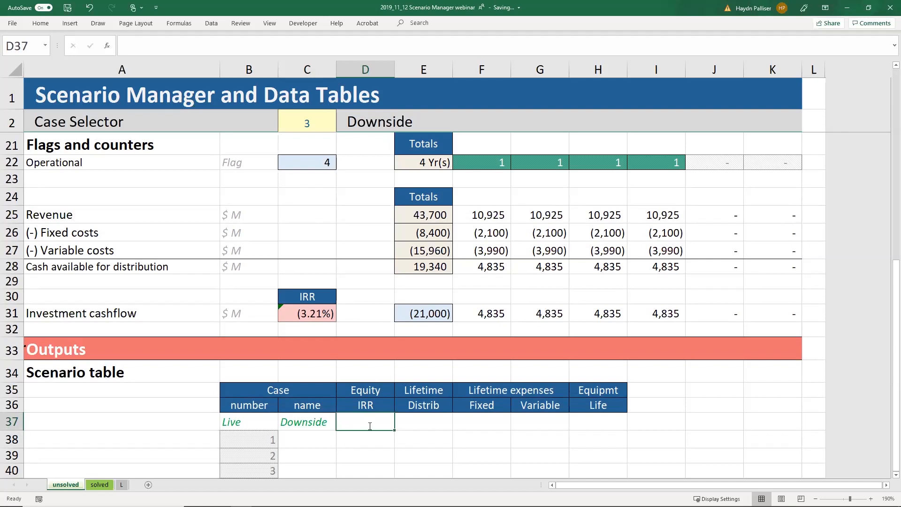
type("=")
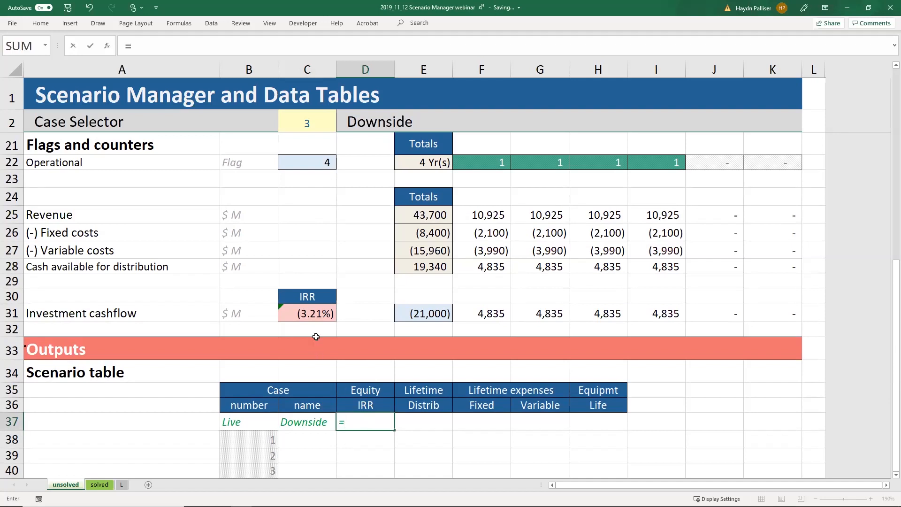
left_click(311, 317)
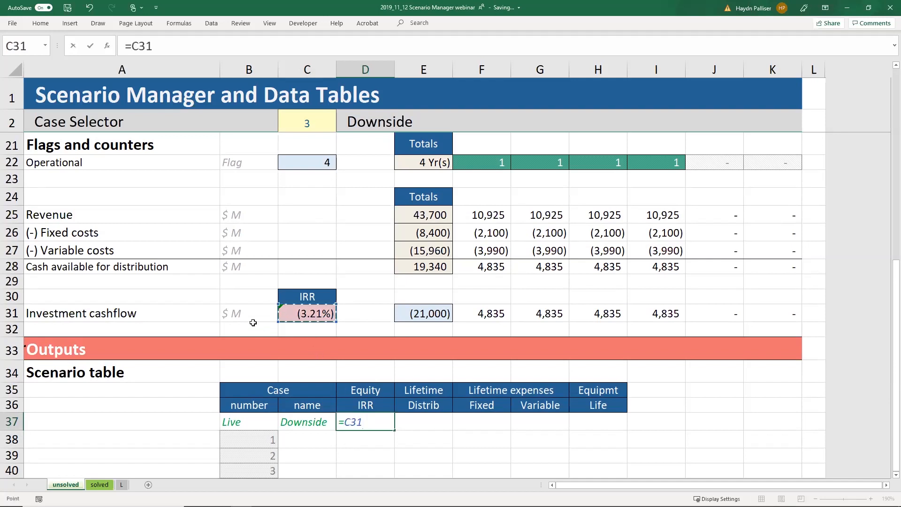
key("Return")
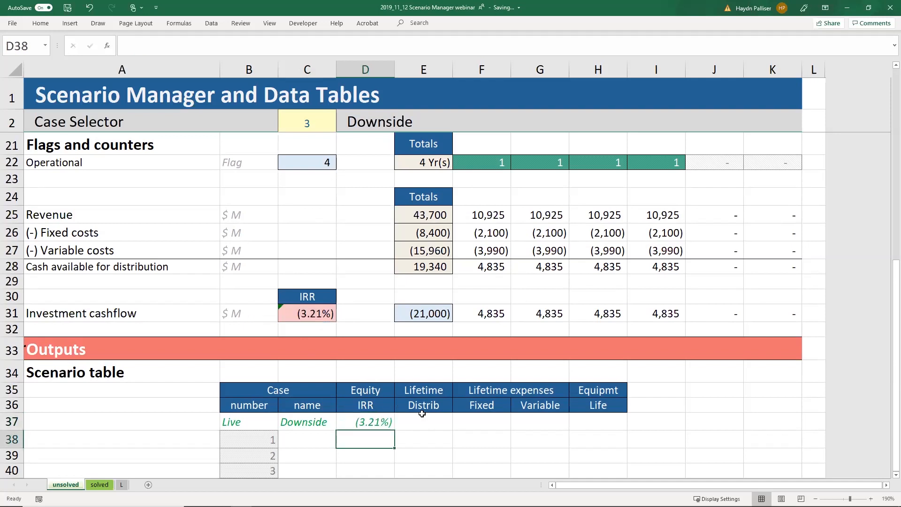
left_click(434, 423)
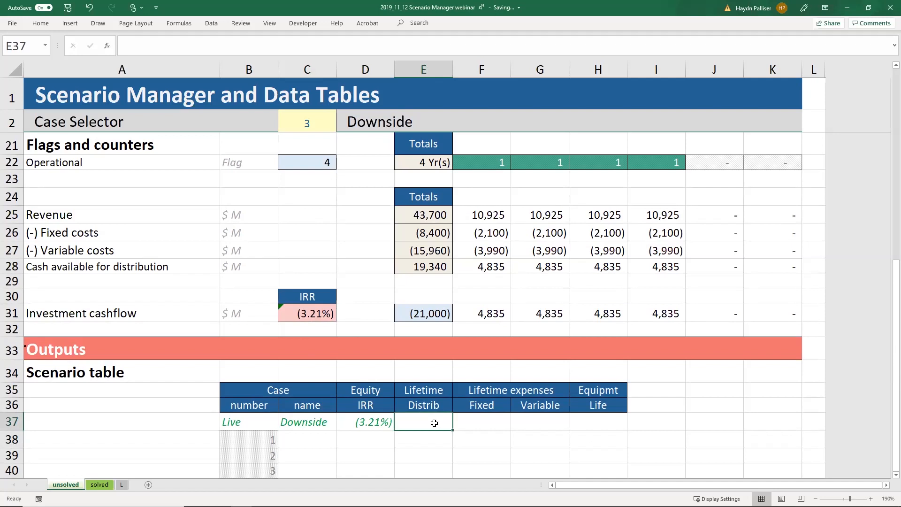
type("=")
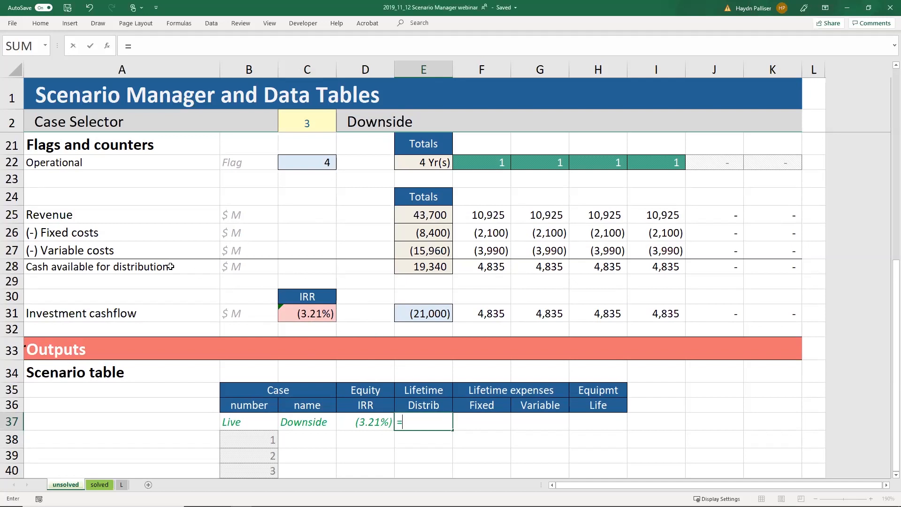
left_click(430, 266)
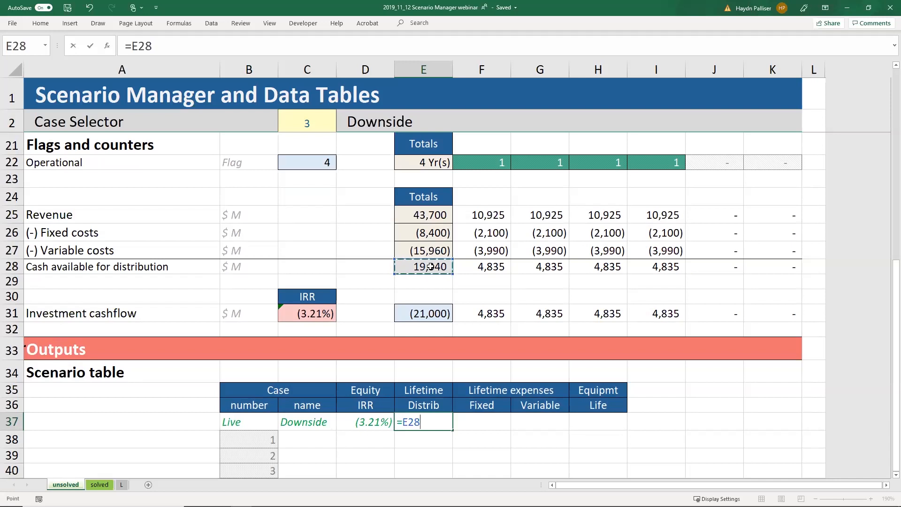
key("Return")
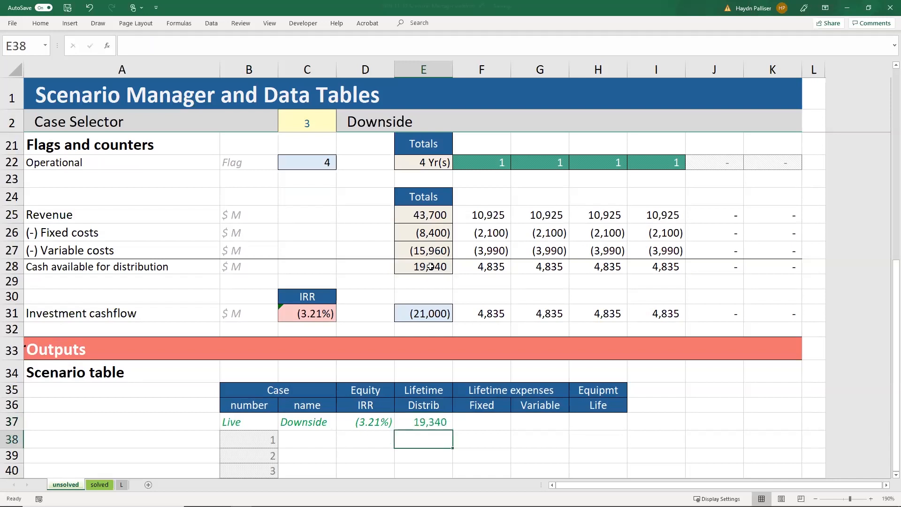
left_click(489, 426)
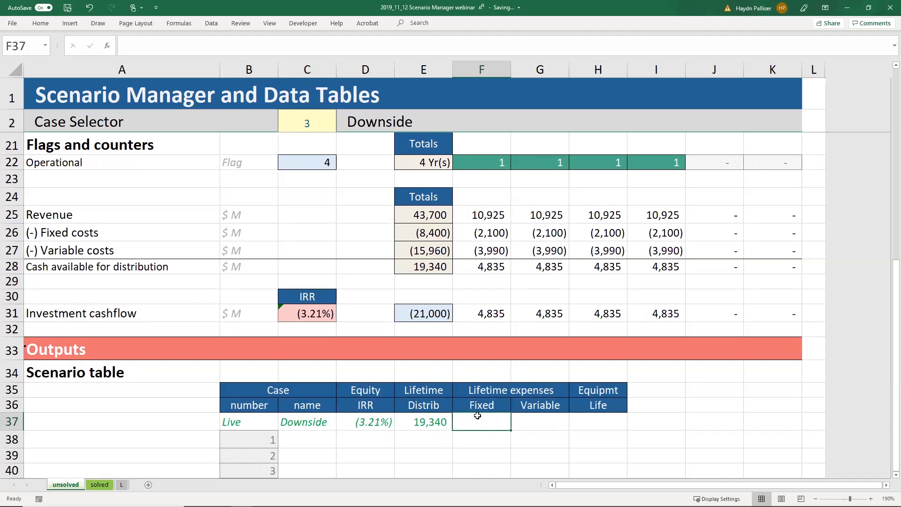
Step: Link F37 to fixed costs =E26 (8,400) and G37 to variable costs =E27 (15,960)
type("=")
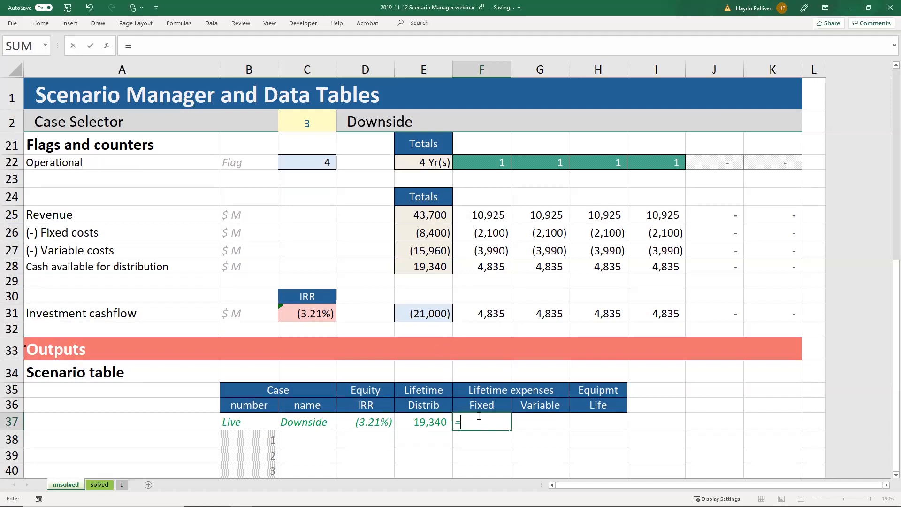
left_click(432, 236)
key("Return")
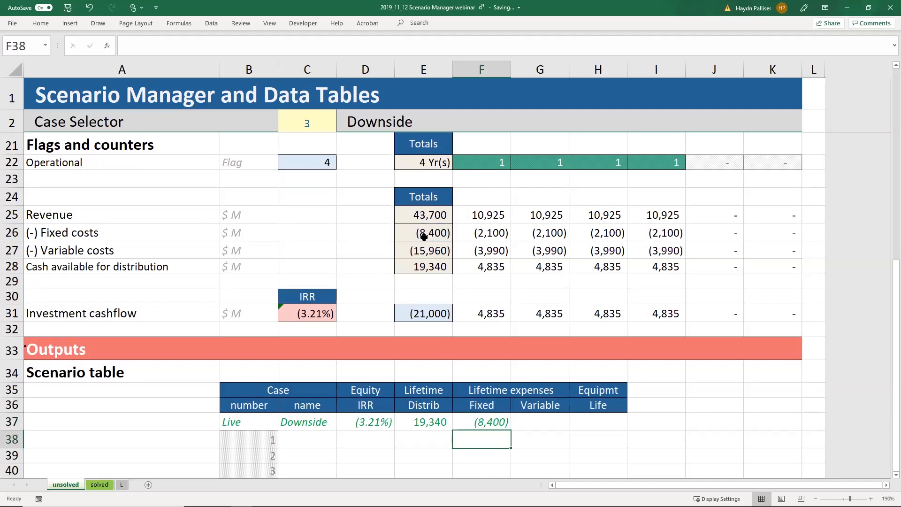
left_click(546, 421)
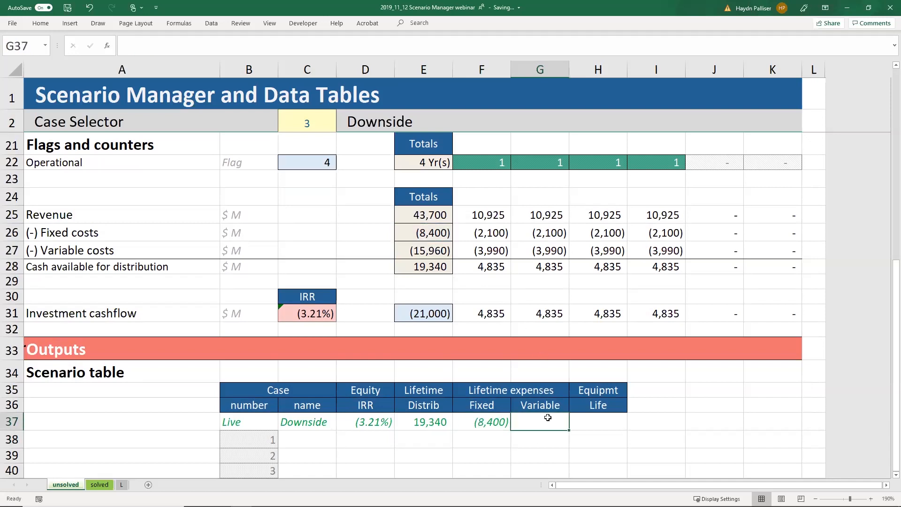
type("=")
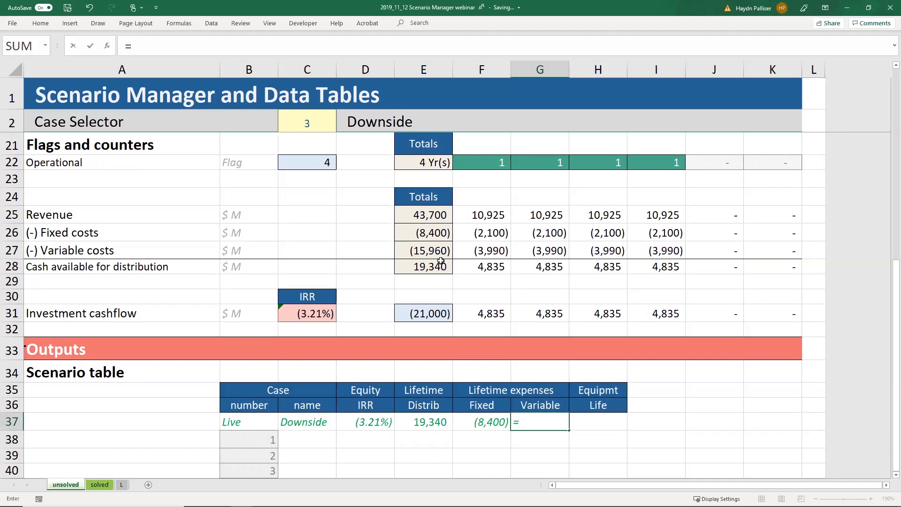
left_click(428, 251)
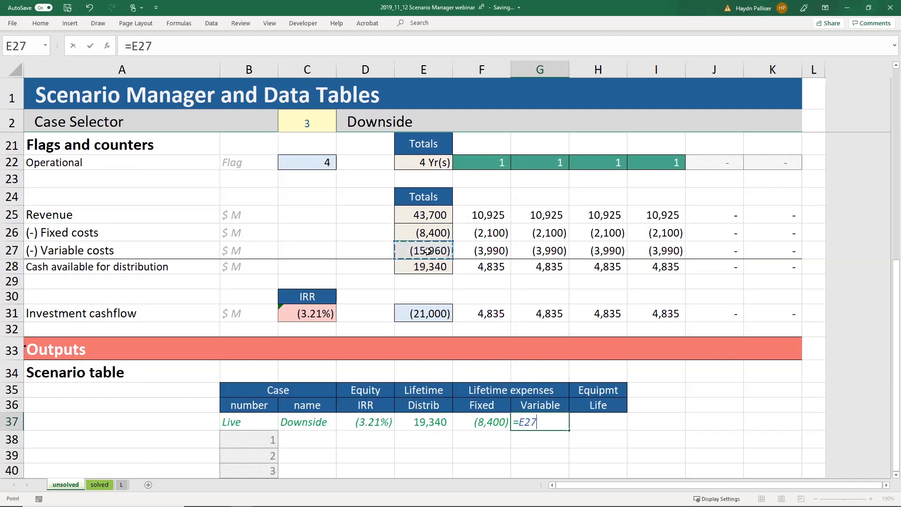
key("Return")
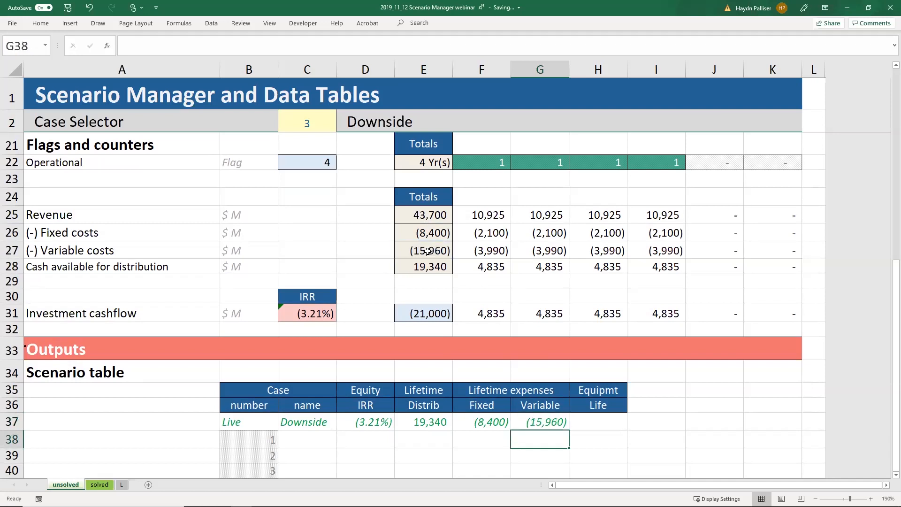
Step: Link H37 to equipment life =C22, showing 4 Yr(s), and select the Live row outputs C37:H37
left_click(597, 420)
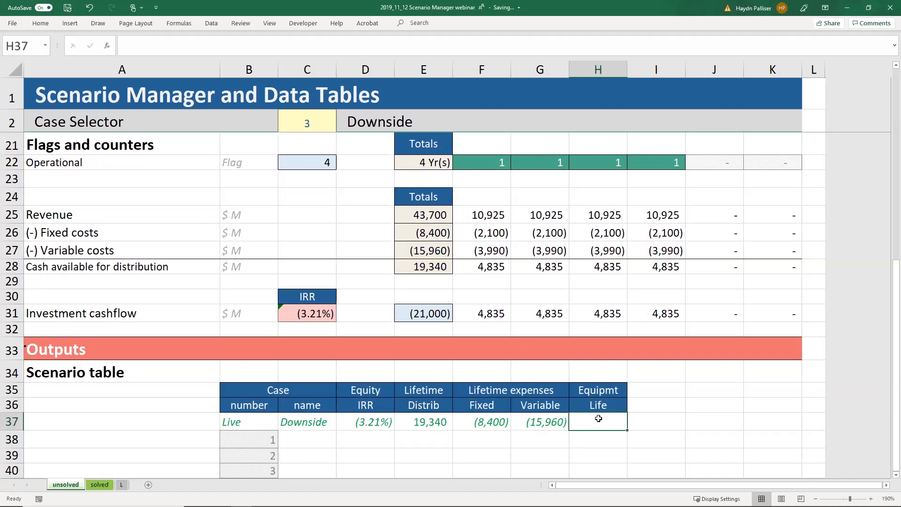
type("=")
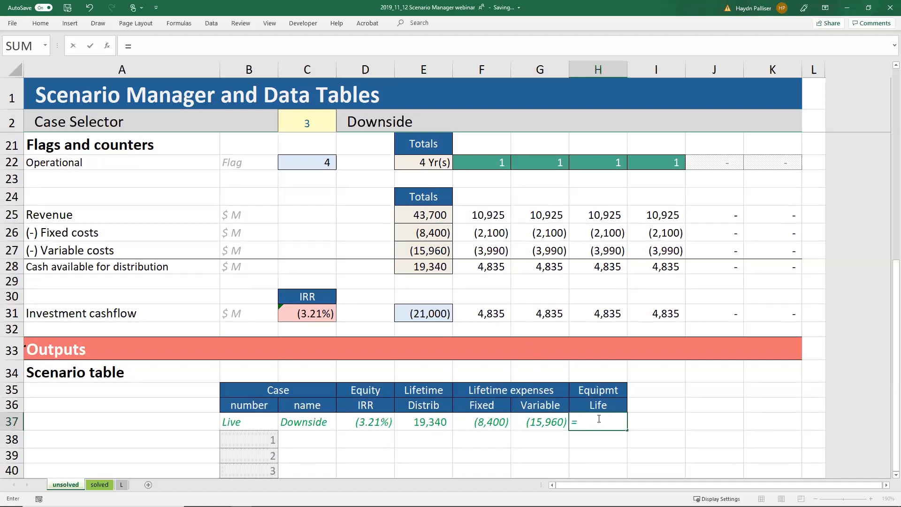
left_click(316, 167)
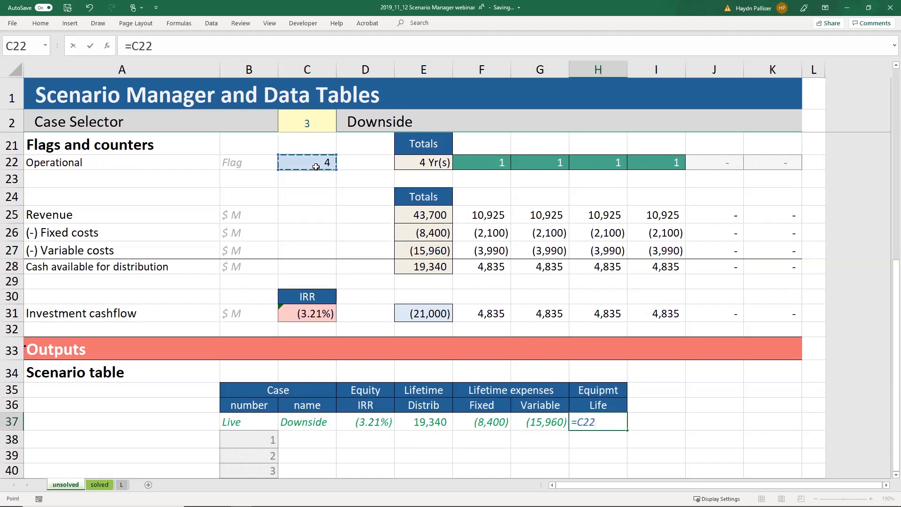
key("Return")
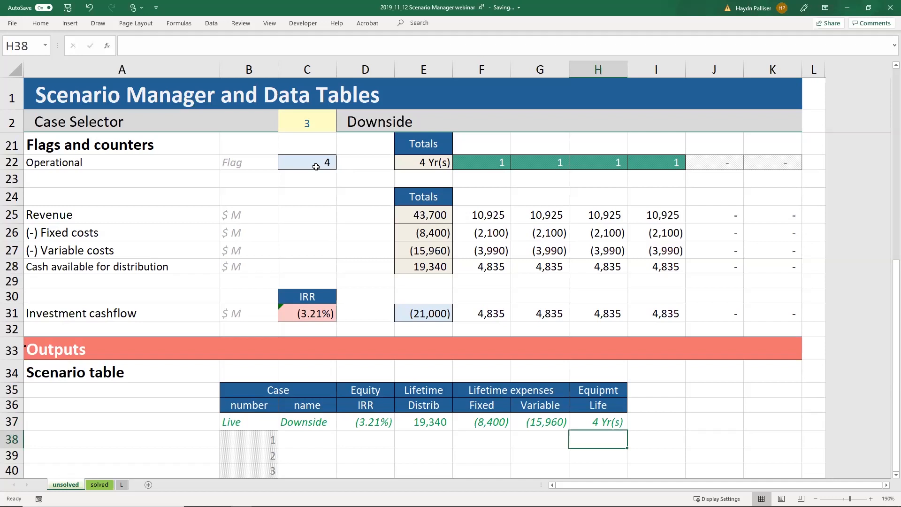
key("Up")
key("shift+Left")
key("shift+Left")
key("shift+Left")
key("shift+Left")
key("shift+Left")
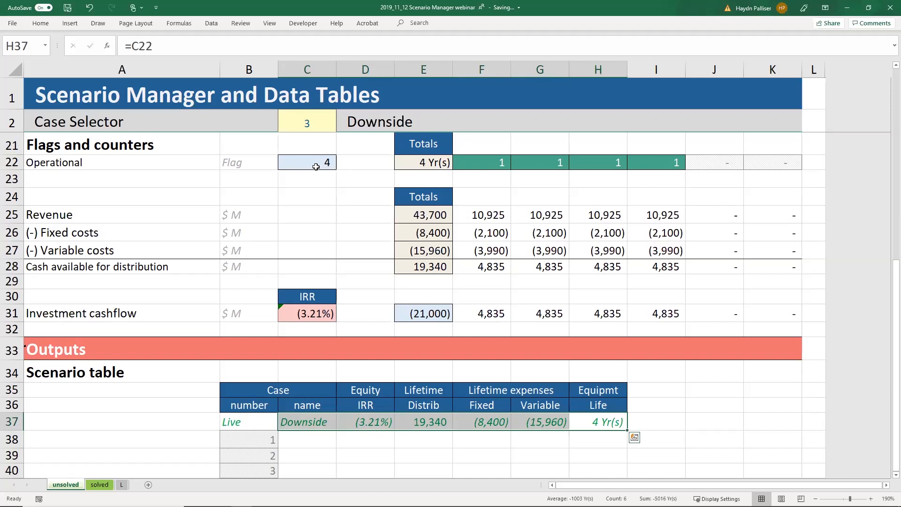
Step: Check the Case Selector in C2, then select the scenario table B37:H40
key("Left")
key("Left")
key("Left")
key("Left")
key("Left")
key("Left")
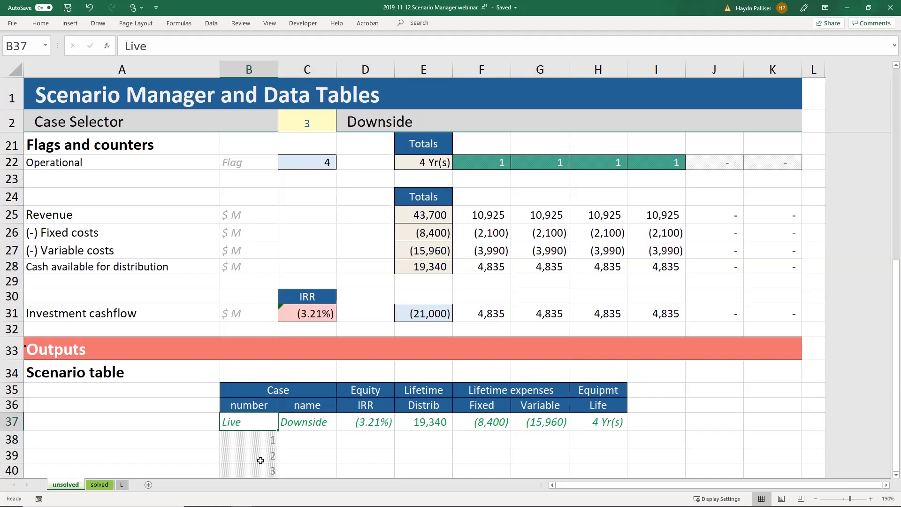
left_click(307, 123)
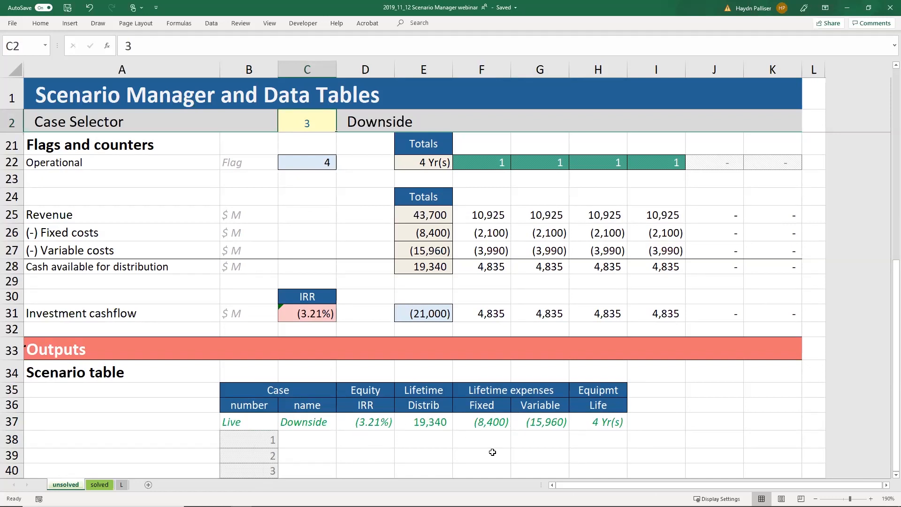
left_click(256, 420)
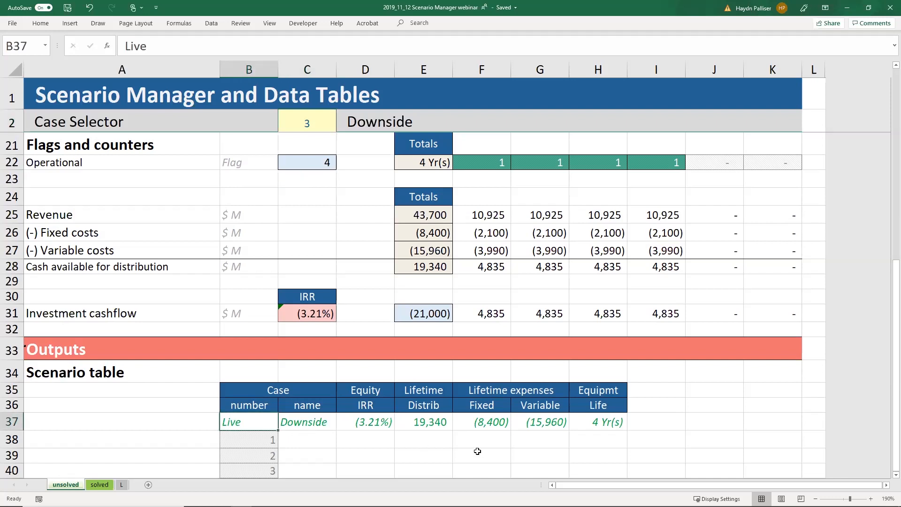
left_click(595, 475, "shift")
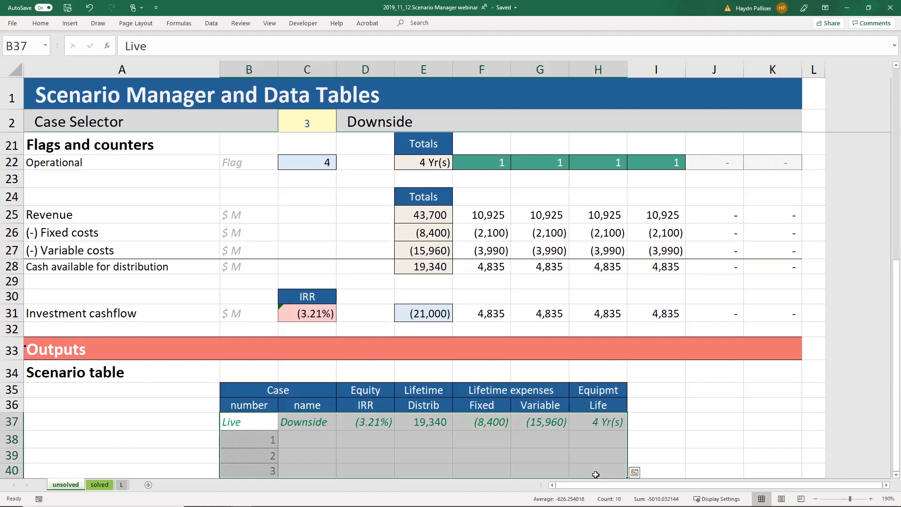
Step: Create a What-If Data Table on B37:H40 with column input cell $C$2
left_click(211, 23)
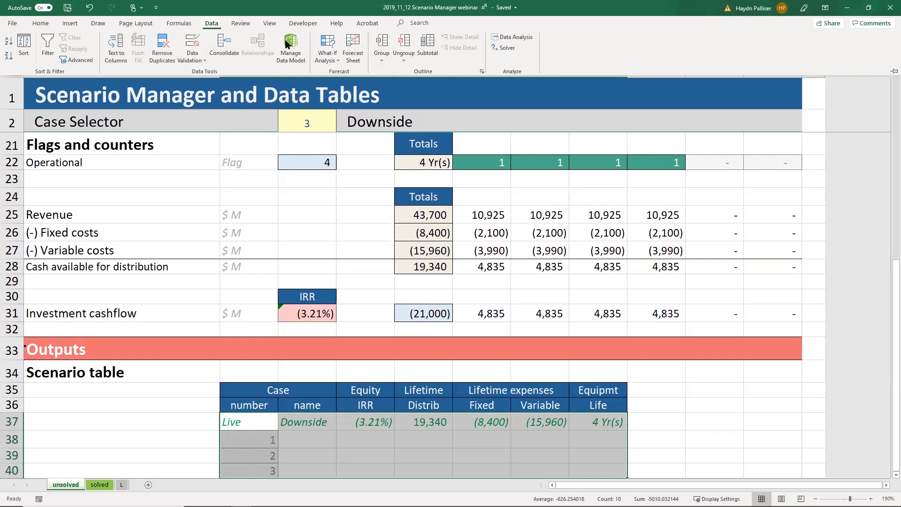
left_click(319, 52)
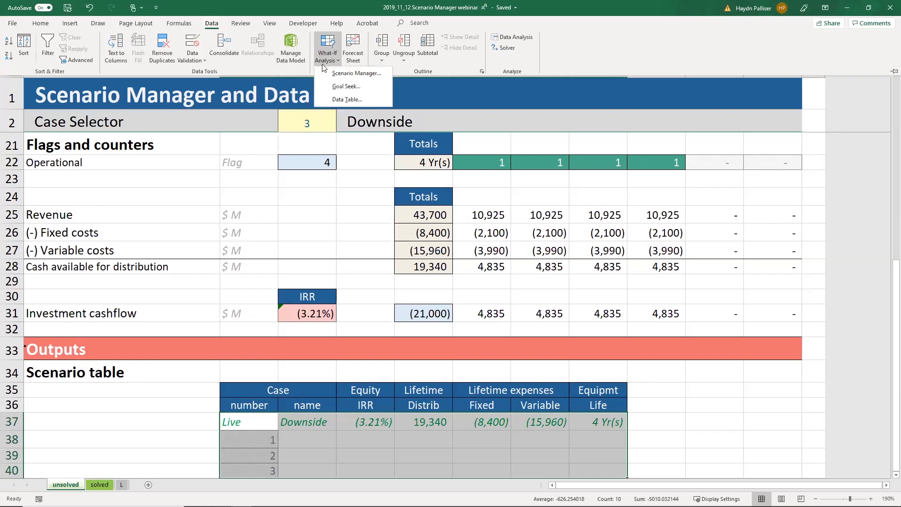
left_click(330, 98)
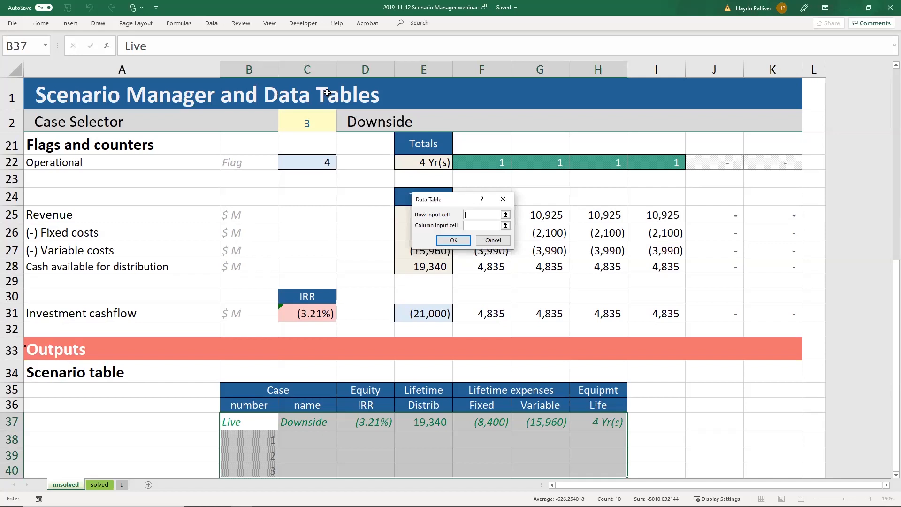
left_click(479, 225)
left_click(309, 123)
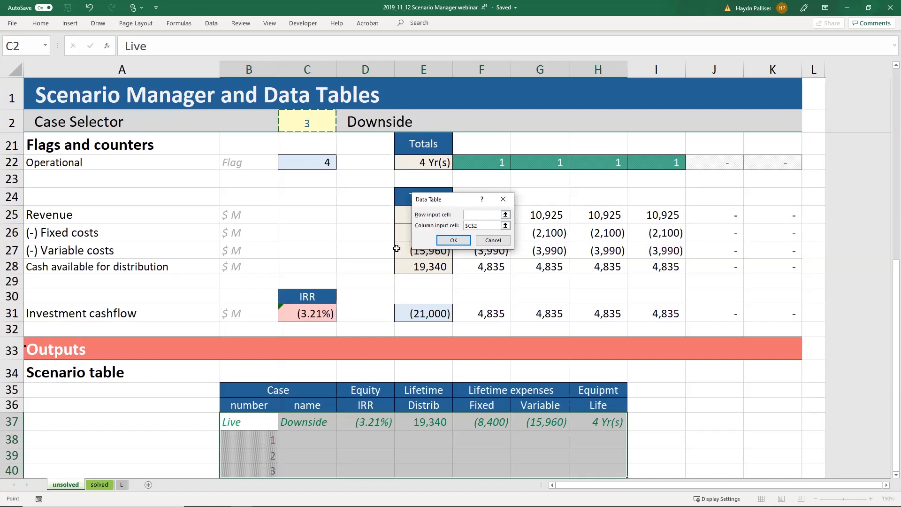
left_click(454, 241)
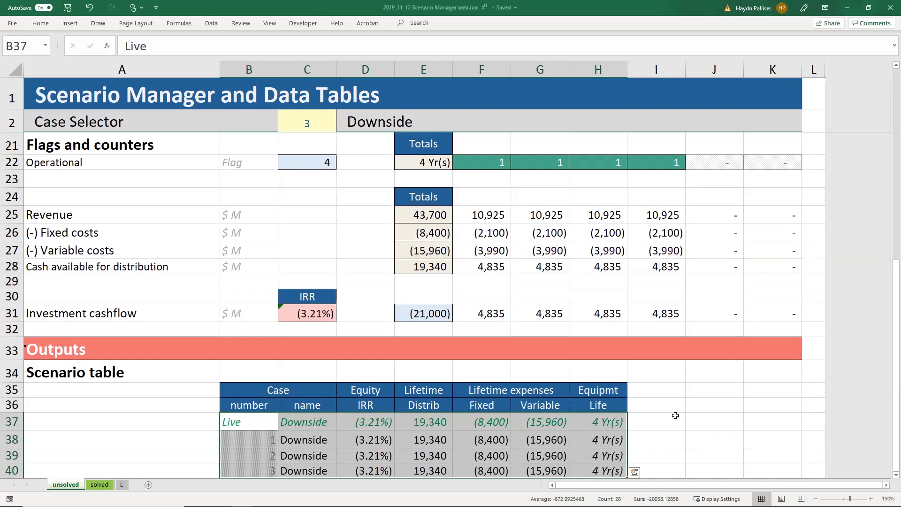
left_click(672, 415)
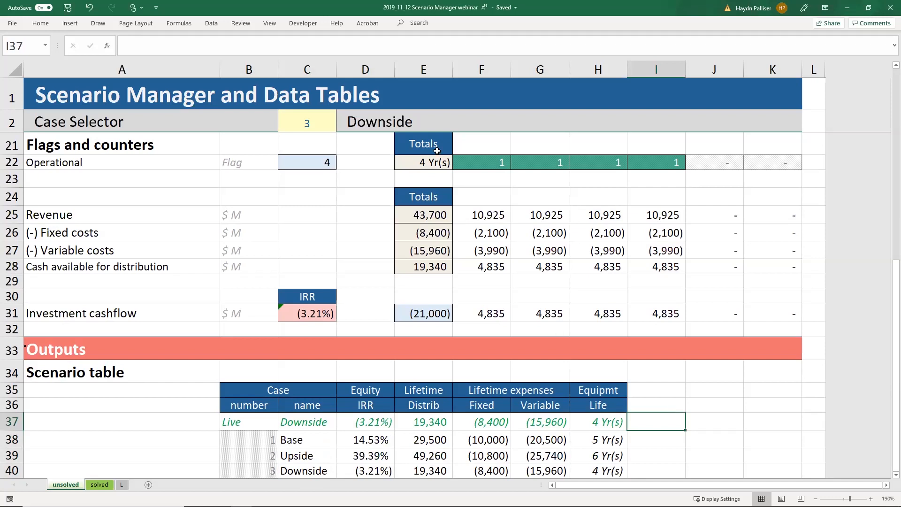
Step: Set the Case Selector to 1 so the model shows Base with IRR 14.53%
left_click(321, 124)
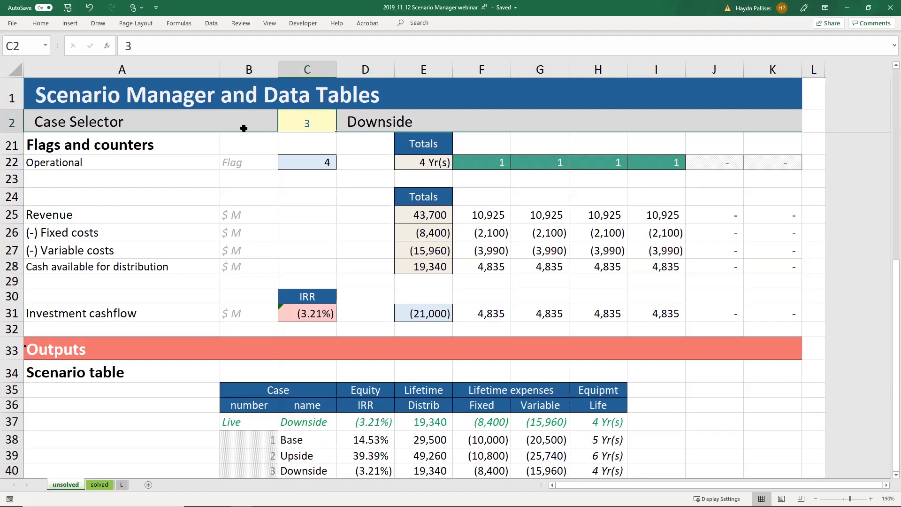
type("1")
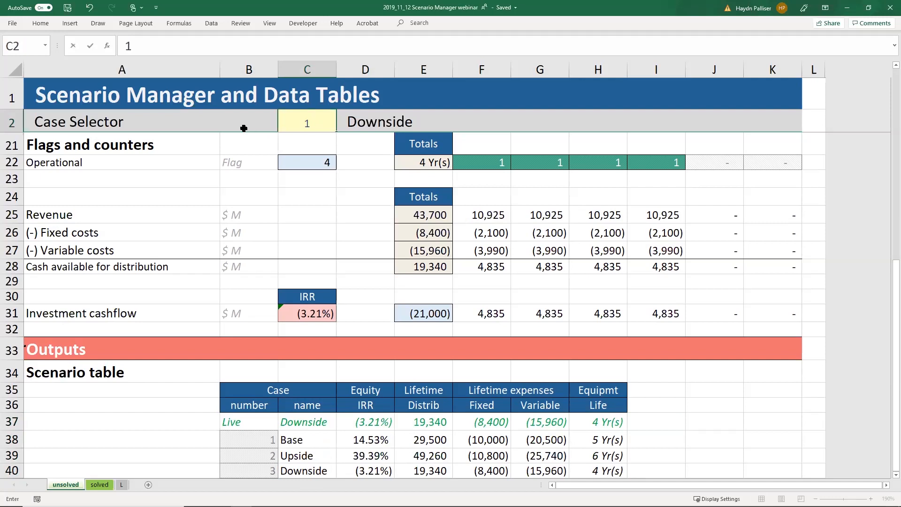
left_click(243, 128)
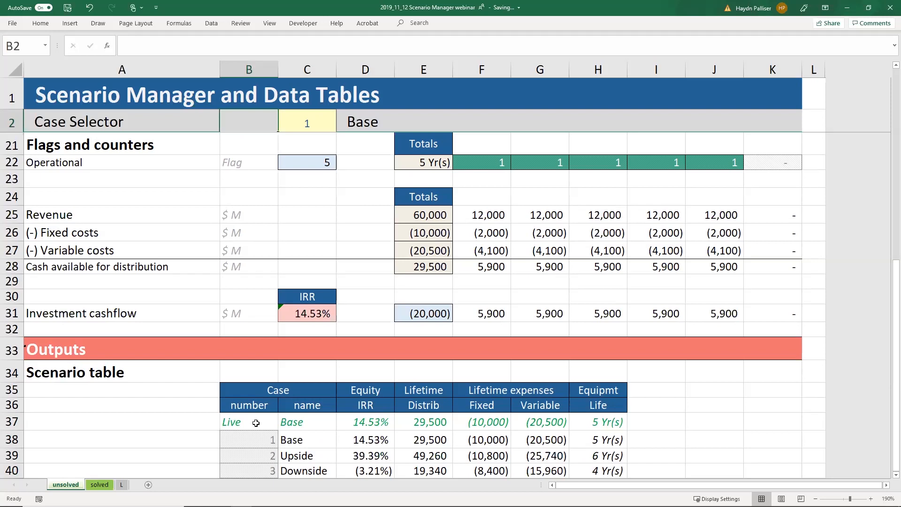
left_click(256, 423)
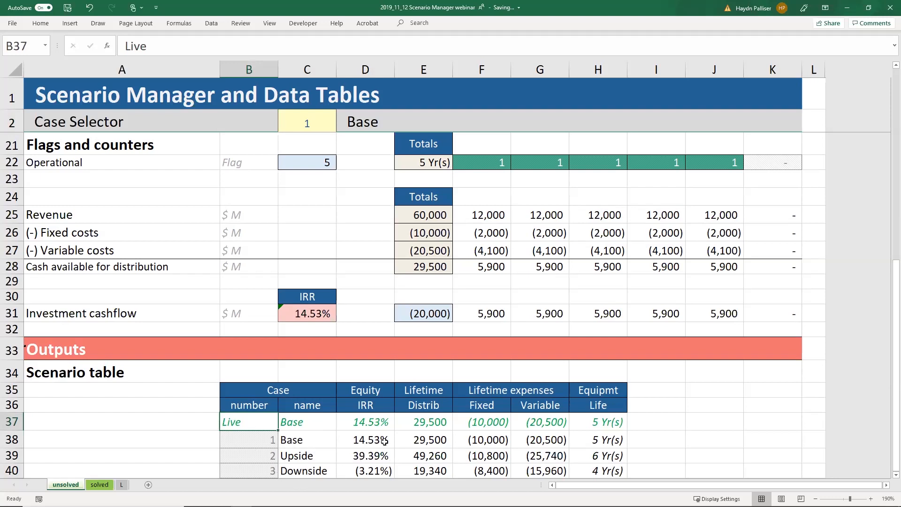
Step: Switch the Case Selector to 2 (Upside, 39.39%), then back to 3 (Downside)
left_click(314, 122)
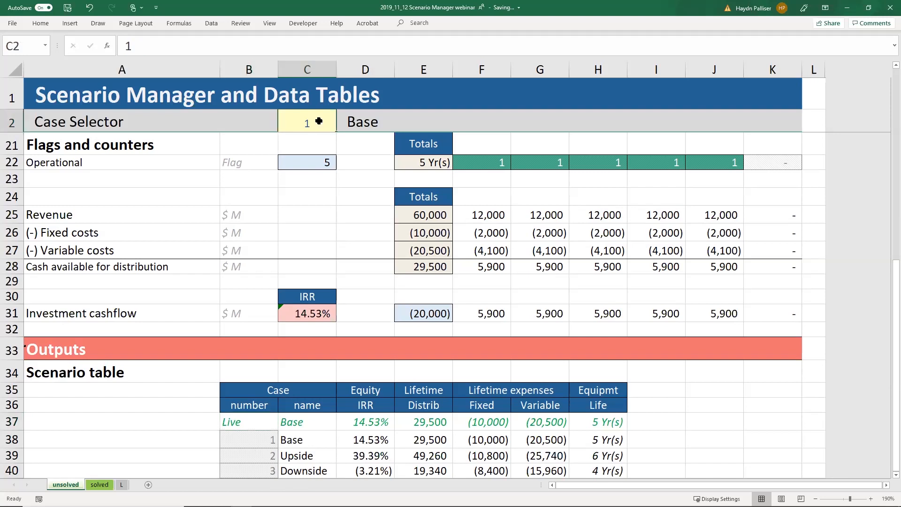
type("2")
key("ctrl+Return")
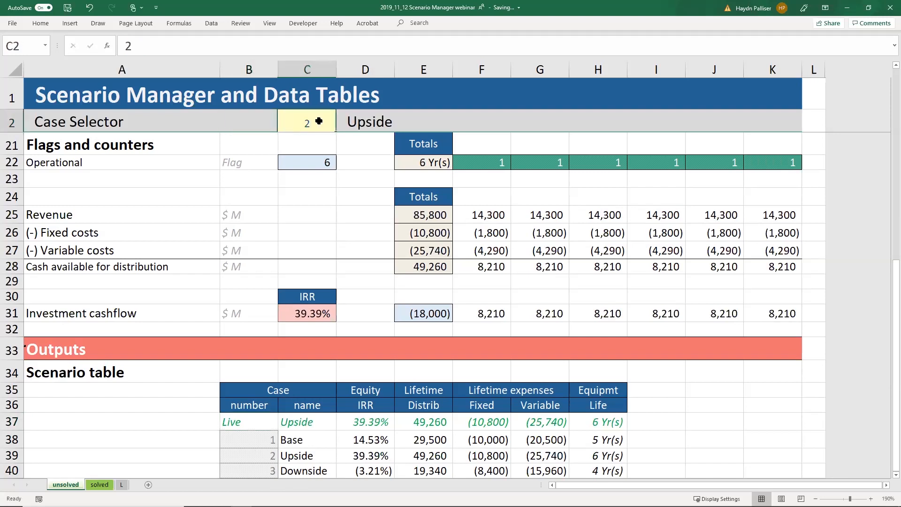
type("3")
key("Left")
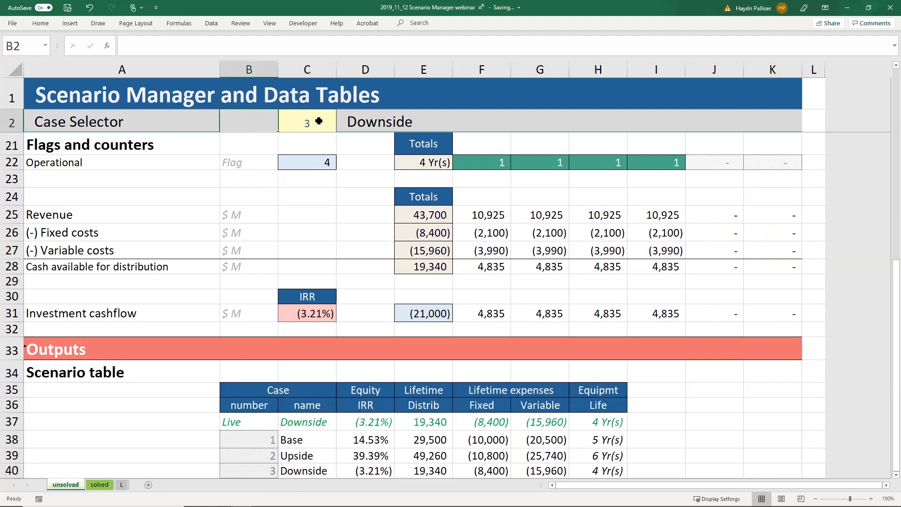
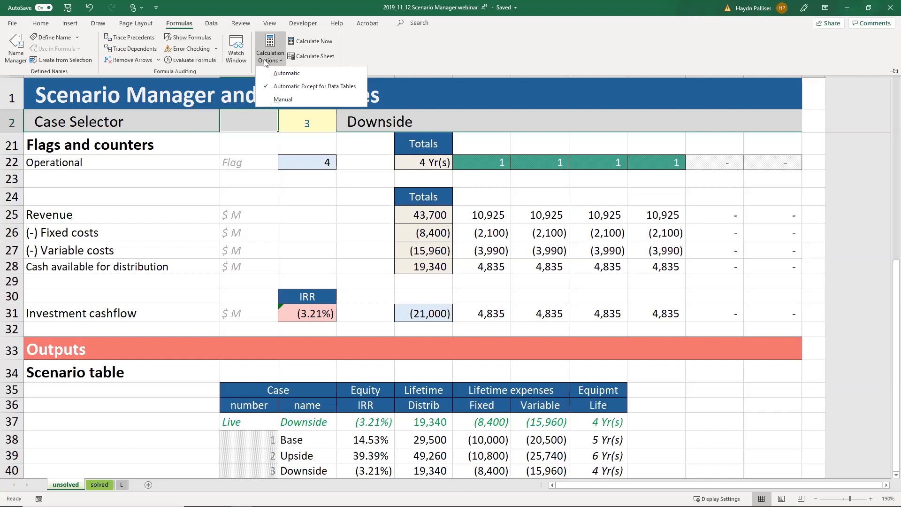
Step: Change the Downside price in G9 to 120
left_click(255, 180)
scroll(257, 183, "up", 6)
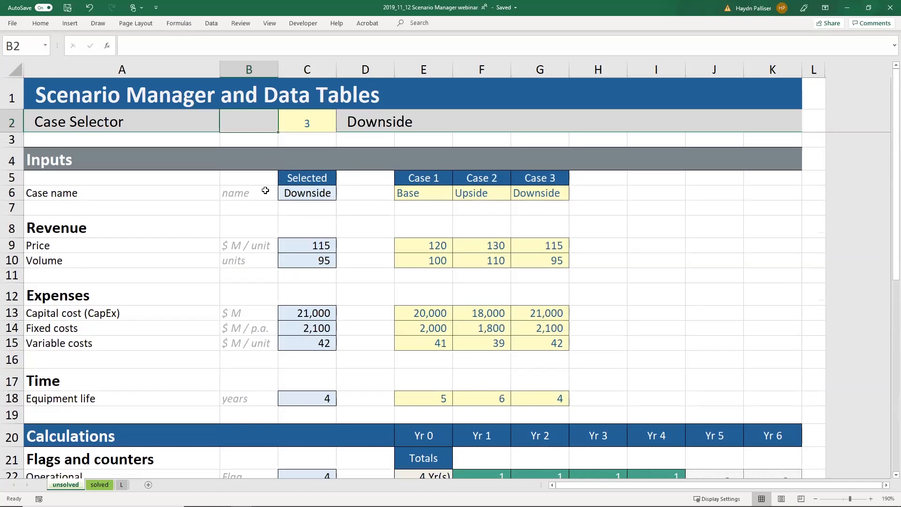
left_click(526, 249)
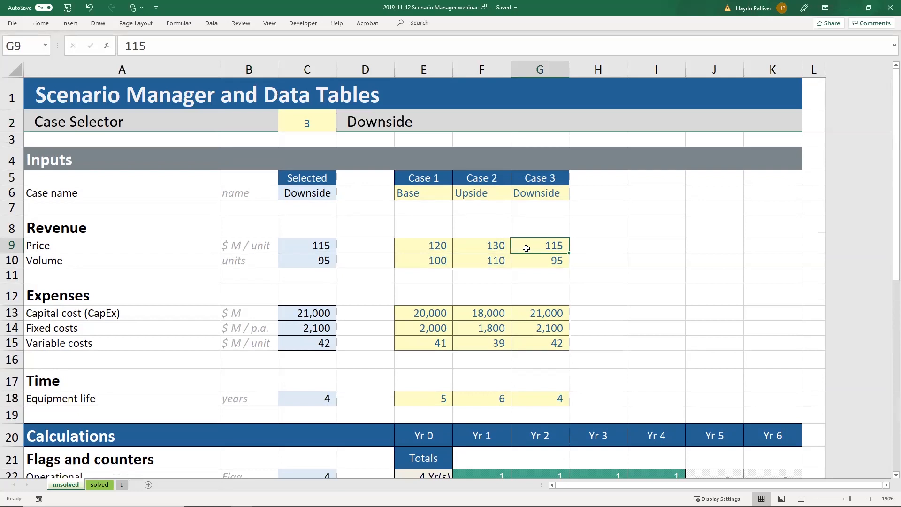
type("120")
key("Return")
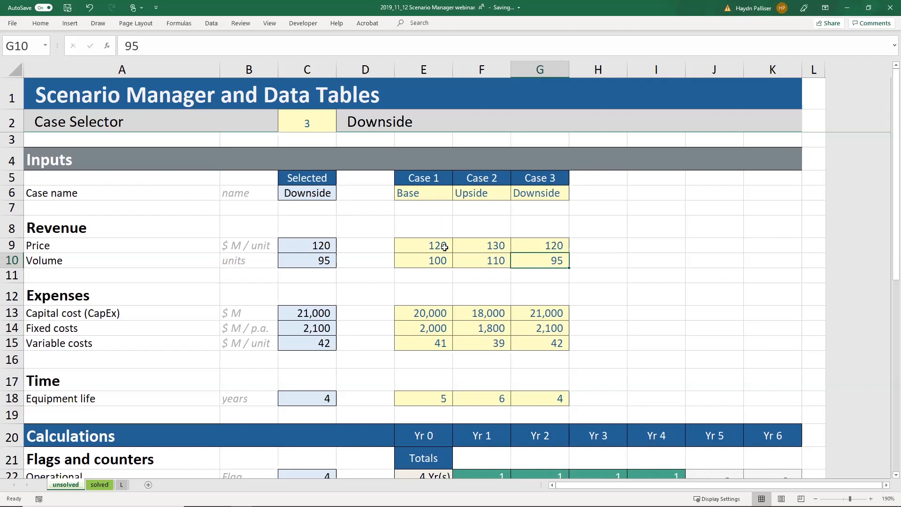
Step: Clear the Downside price in G9, then compare it with the Upside (F9) and Base (E9) prices
left_click(528, 245)
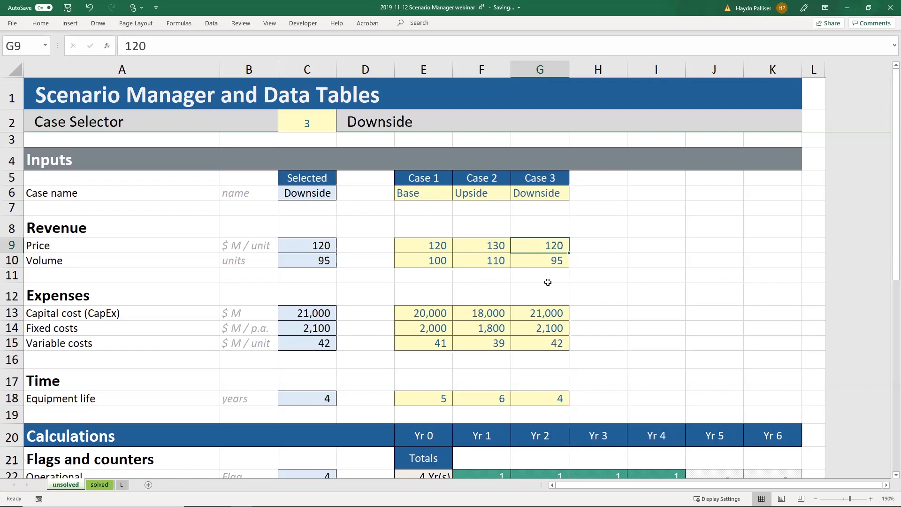
key("Delete")
left_click(473, 247)
left_click(413, 243)
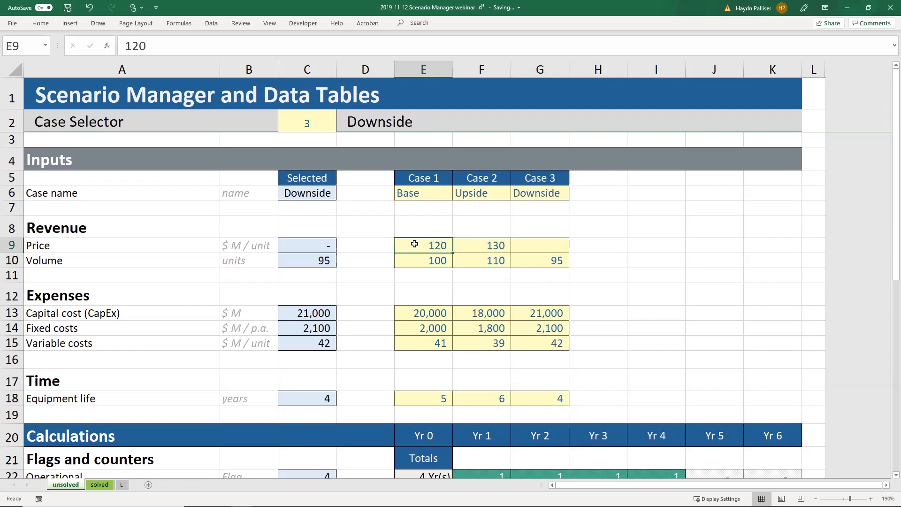
left_click(531, 246)
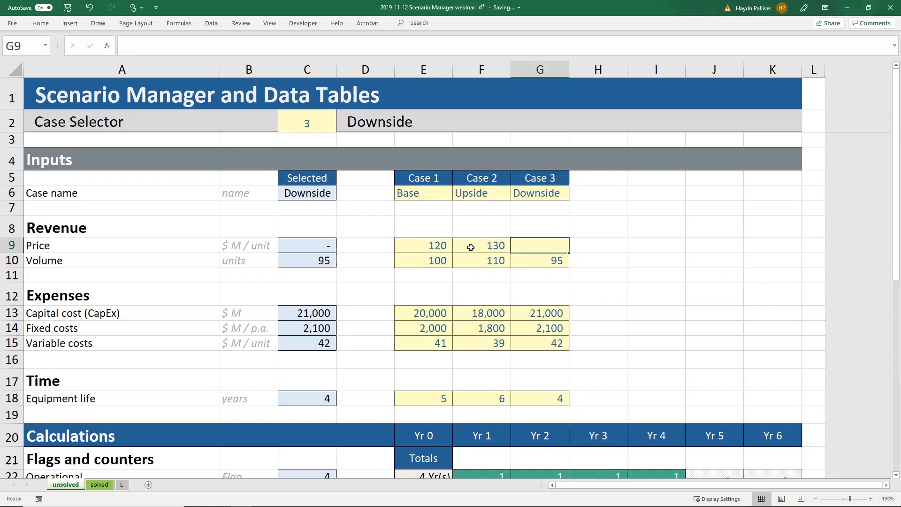
left_click(411, 246)
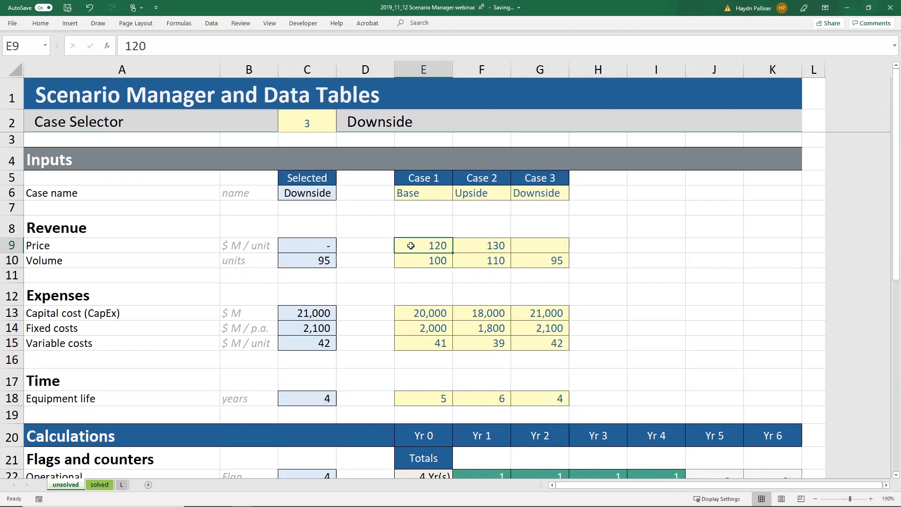